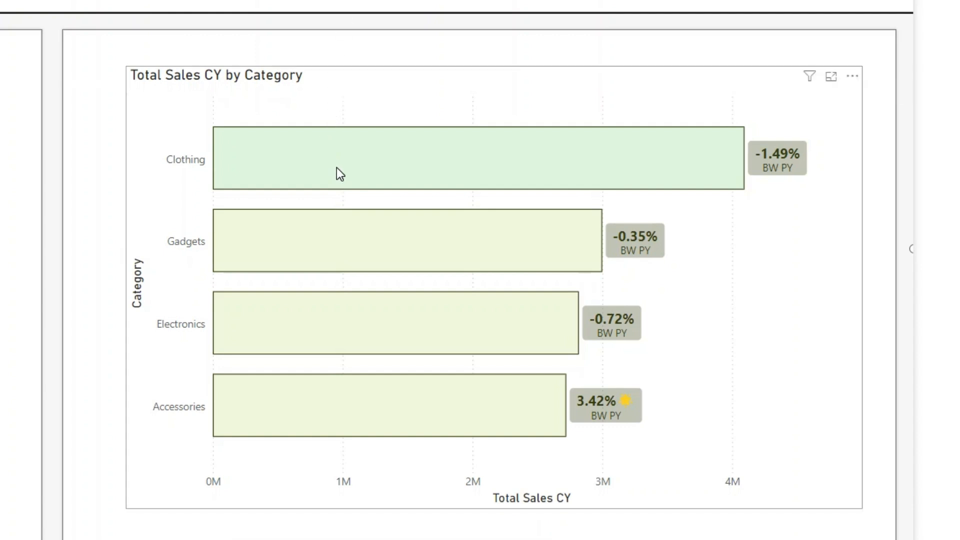
{"action": "mouse_move", "coordinate": [339, 168]}
{"action": "mouse_move", "coordinate": [707, 178]}
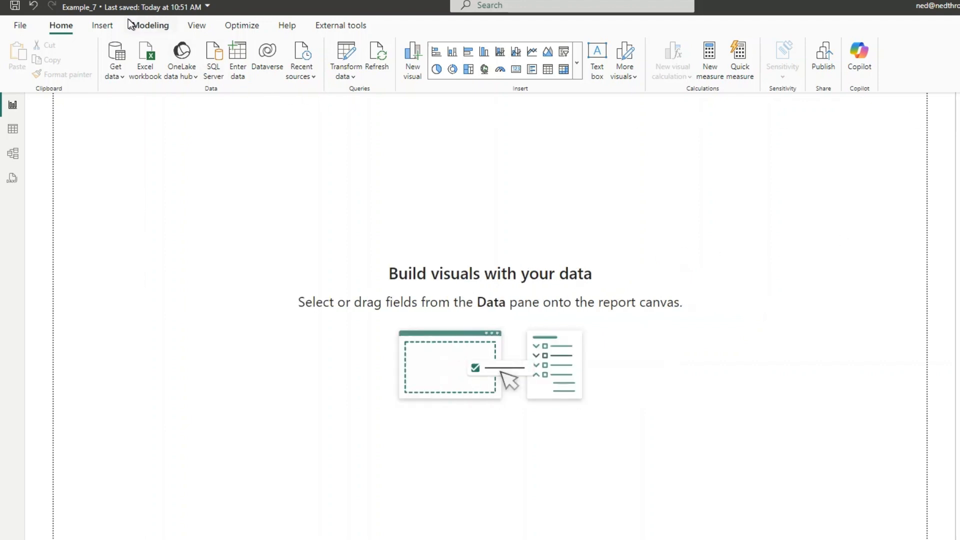
Step: Insert a new visual, move it across the page and add the Total Sales CY, Total Sales PY and Total Sales BW measures
{"action": "left_click", "coordinate": [421, 55]}
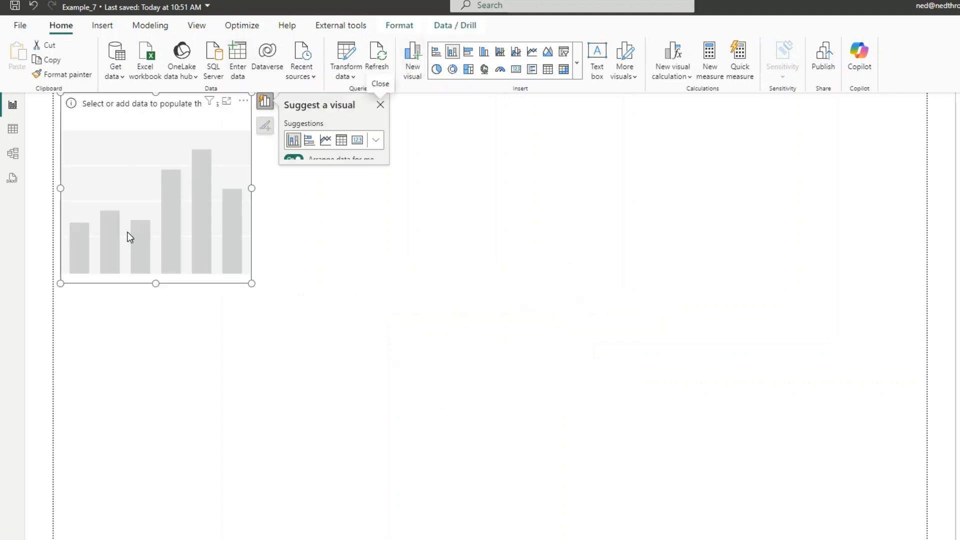
{"action": "left_click_drag", "start_coordinate": [129, 236], "coordinate": [736, 297]}
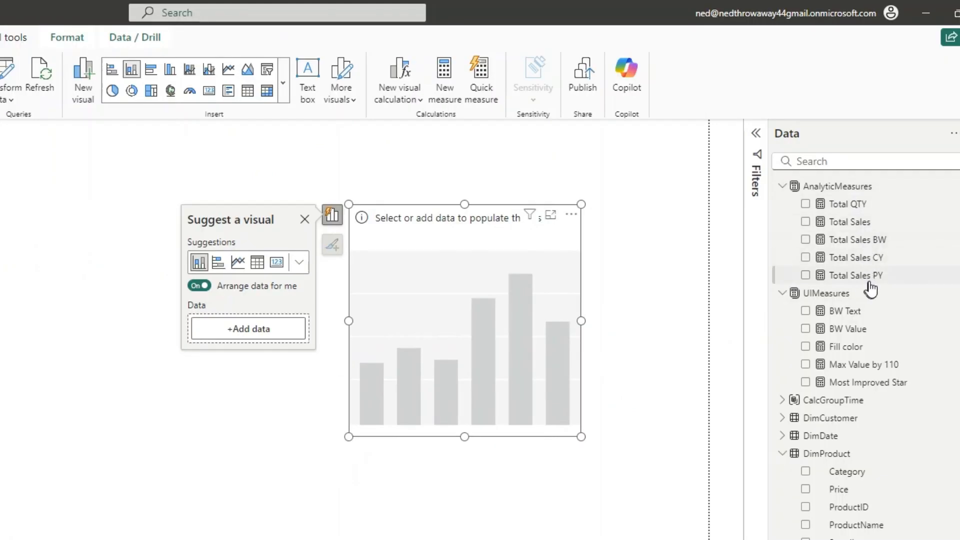
{"action": "left_click_drag", "start_coordinate": [866, 257], "coordinate": [261, 333]}
{"action": "left_click_drag", "start_coordinate": [895, 275], "coordinate": [270, 365]}
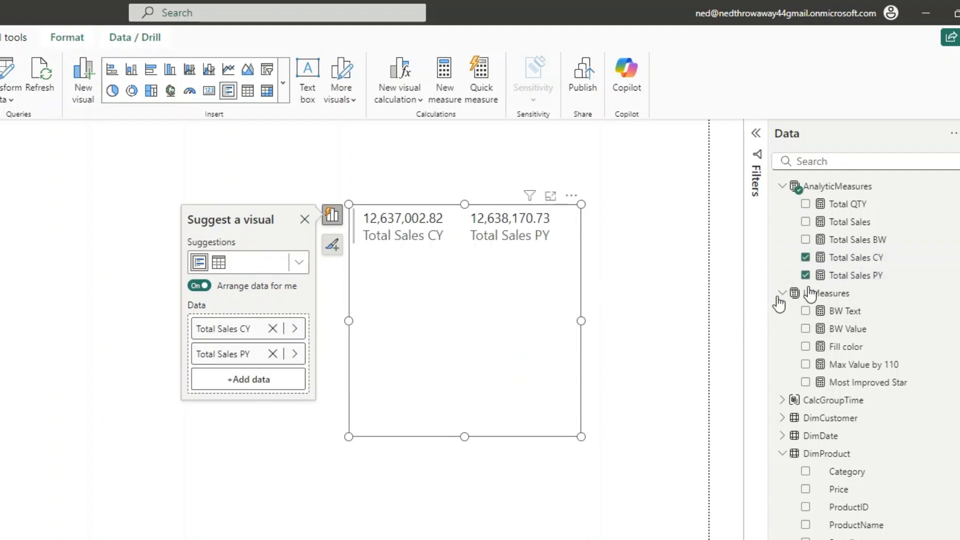
{"action": "left_click", "coordinate": [875, 243]}
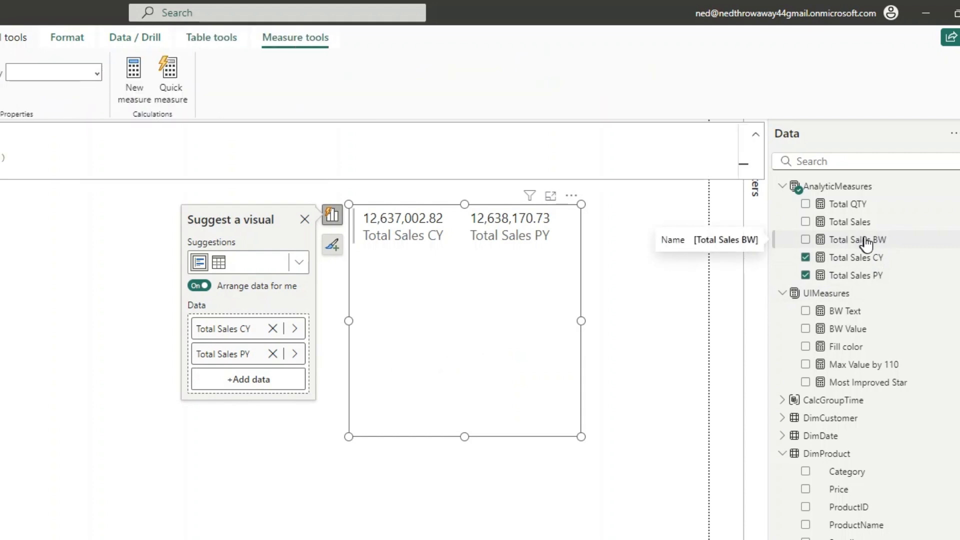
{"action": "left_click_drag", "start_coordinate": [876, 245], "coordinate": [249, 386]}
Step: Convert the visual to a matrix with Category as rows and widen it to fit the three sales measures
{"action": "left_click", "coordinate": [218, 263]}
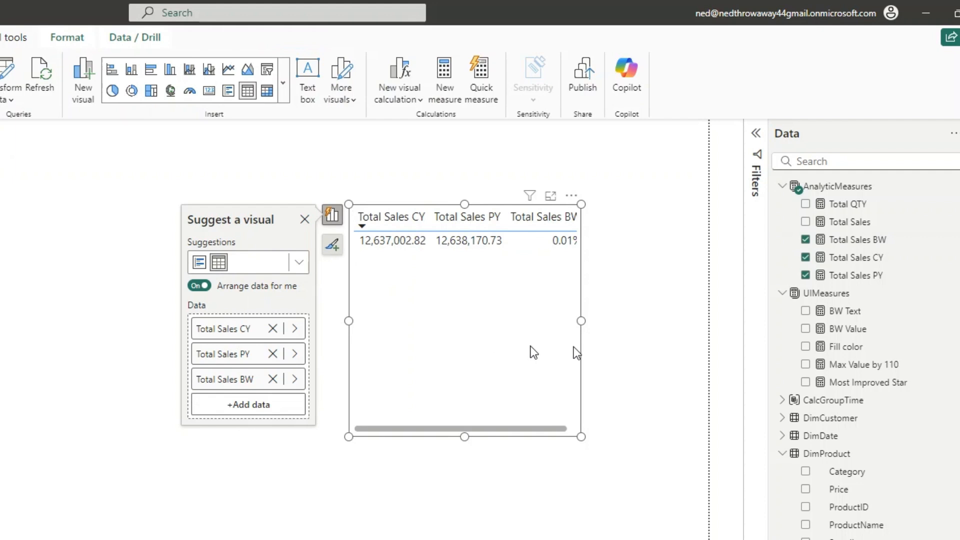
{"action": "left_click_drag", "start_coordinate": [348, 320], "coordinate": [315, 324]}
{"action": "left_click", "coordinate": [491, 226]}
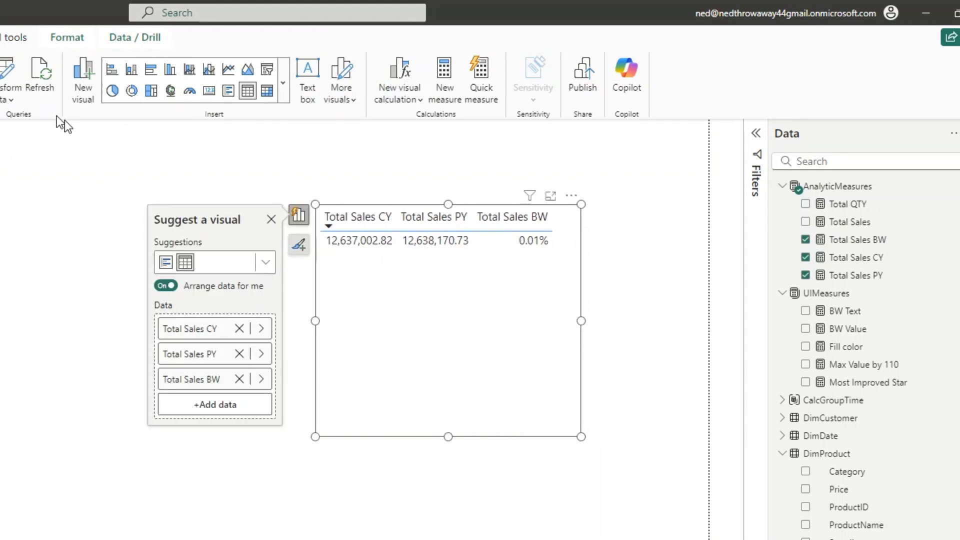
{"action": "left_click", "coordinate": [266, 91]}
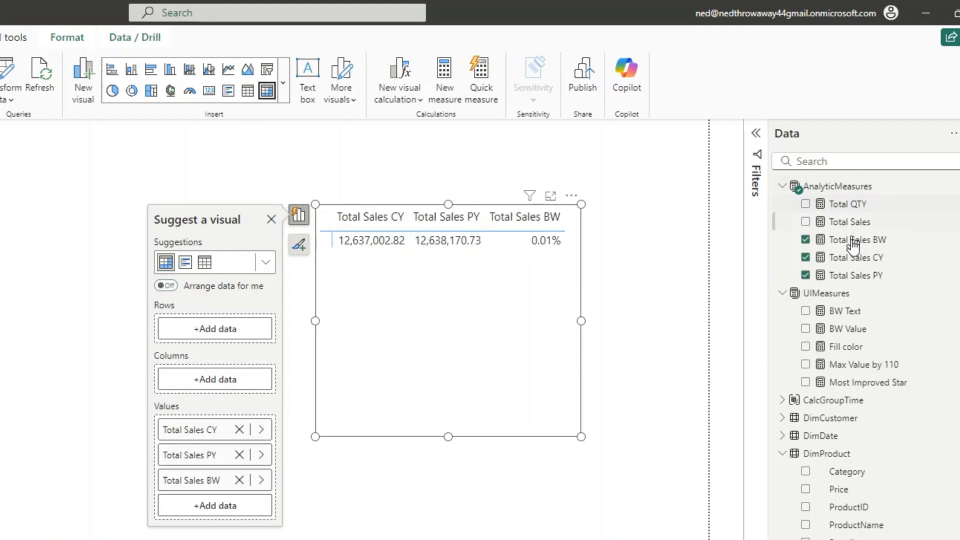
{"action": "left_click_drag", "start_coordinate": [855, 479], "coordinate": [215, 330]}
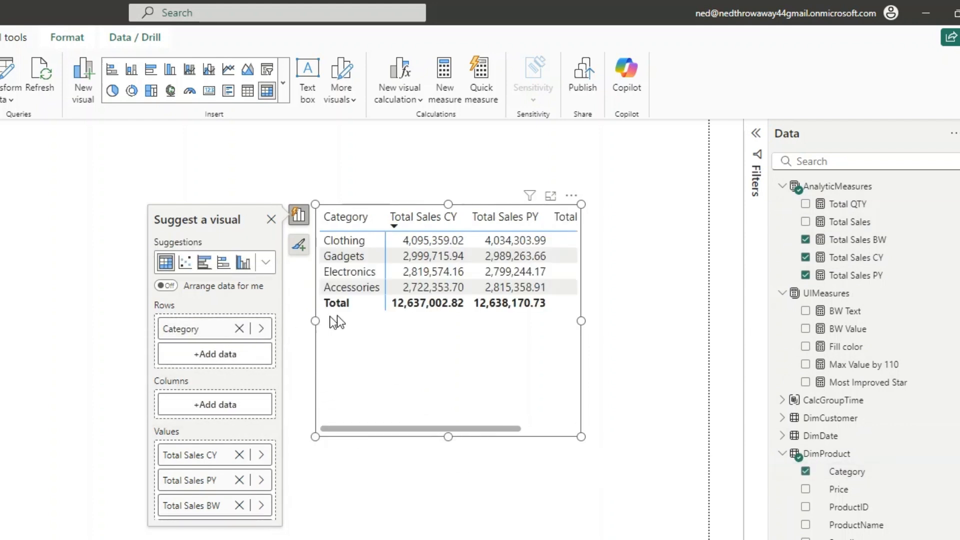
{"action": "left_click_drag", "start_coordinate": [581, 321], "coordinate": [675, 321]}
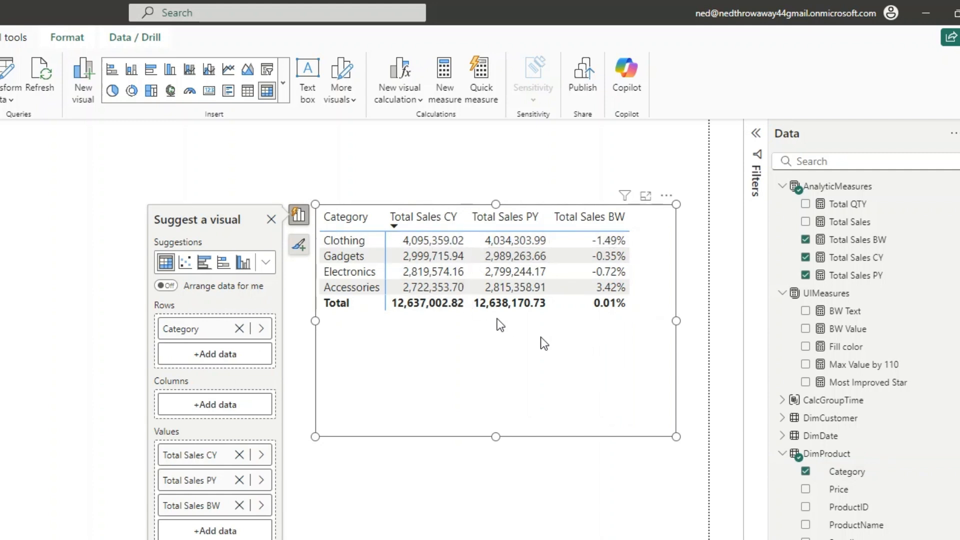
Step: Examine the Total Sales BW measure's formula, including its NOT ISBLANK condition and DIVIDE expression
{"action": "right_click", "coordinate": [887, 241]}
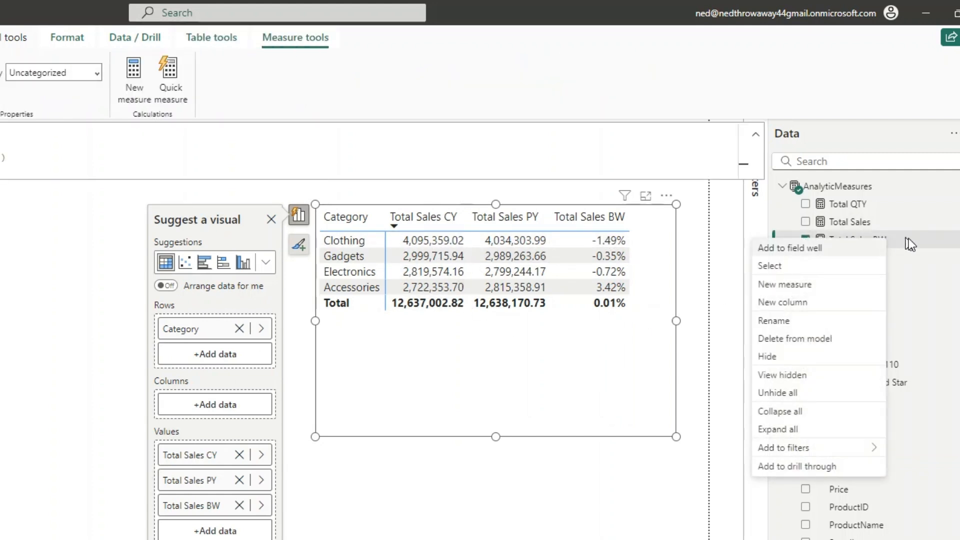
{"action": "left_click", "coordinate": [887, 241]}
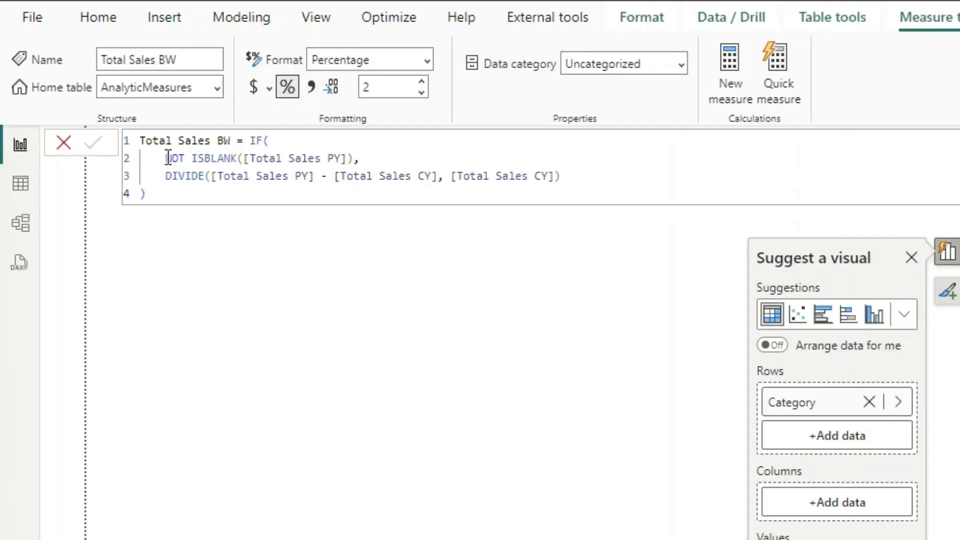
{"action": "left_click_drag", "start_coordinate": [167, 158], "coordinate": [360, 158]}
{"action": "left_click", "coordinate": [329, 176]}
{"action": "left_click_drag", "start_coordinate": [205, 176], "coordinate": [268, 176]}
{"action": "left_click", "coordinate": [365, 176]}
{"action": "left_click_drag", "start_coordinate": [341, 176], "coordinate": [554, 176]}
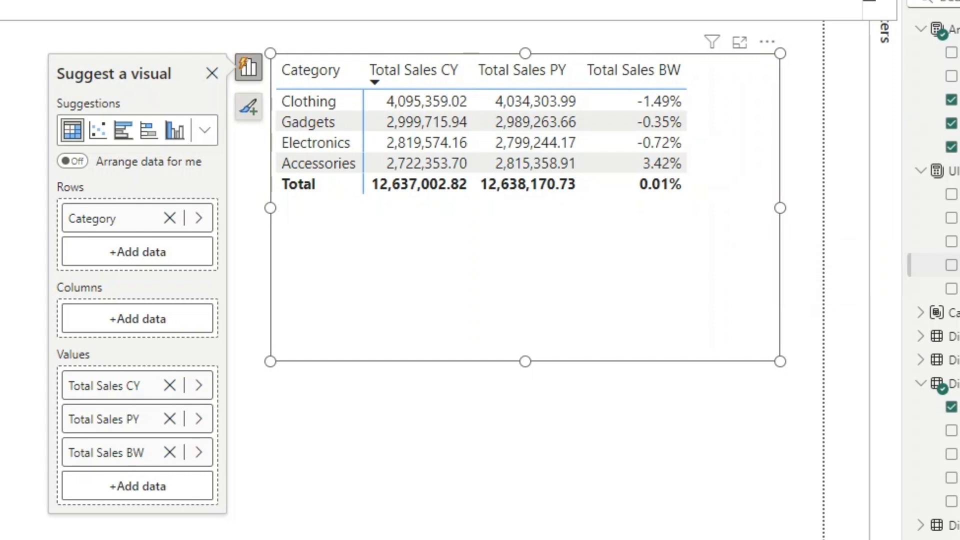
Step: Copy the max_category variable's definition, without the var keyword, from the Fill color measure's formula
{"action": "left_click", "coordinate": [957, 242]}
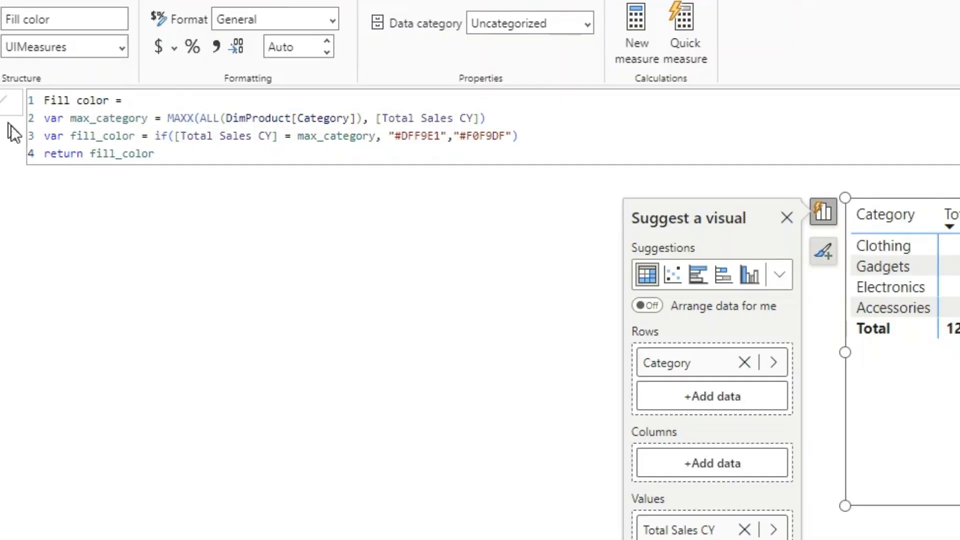
{"action": "left_click_drag", "start_coordinate": [512, 122], "coordinate": [71, 117]}
{"action": "key", "text": "ctrl+c"}
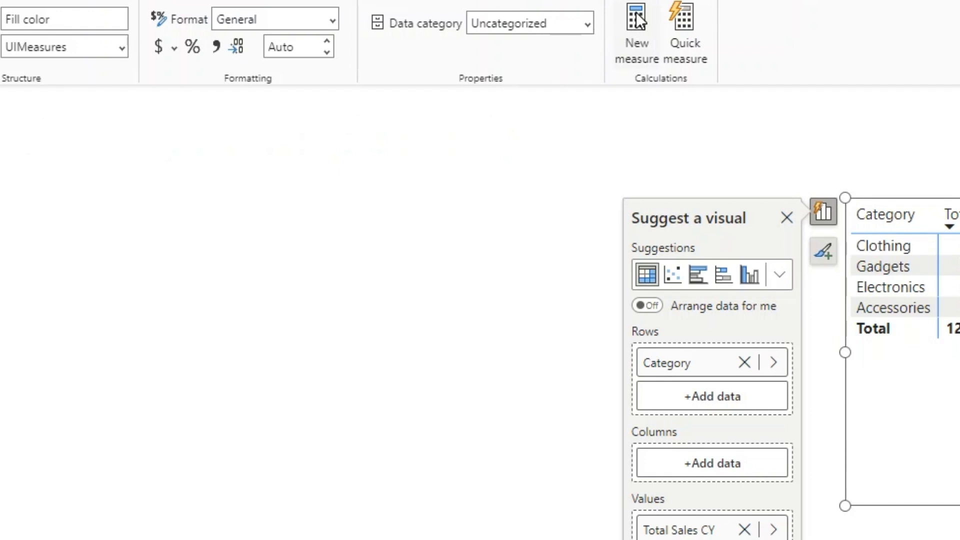
Step: Create a UIMeasures measure from the copied definition: max_category = MAXX(ALL(DimProduct[Category]), [Total Sales CY])
{"action": "left_click", "coordinate": [637, 14]}
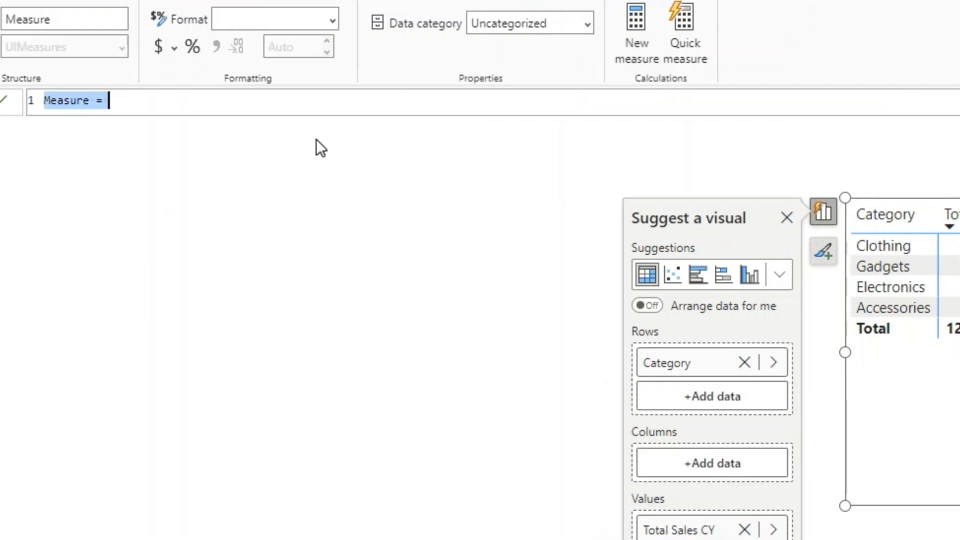
{"action": "left_click", "coordinate": [237, 103]}
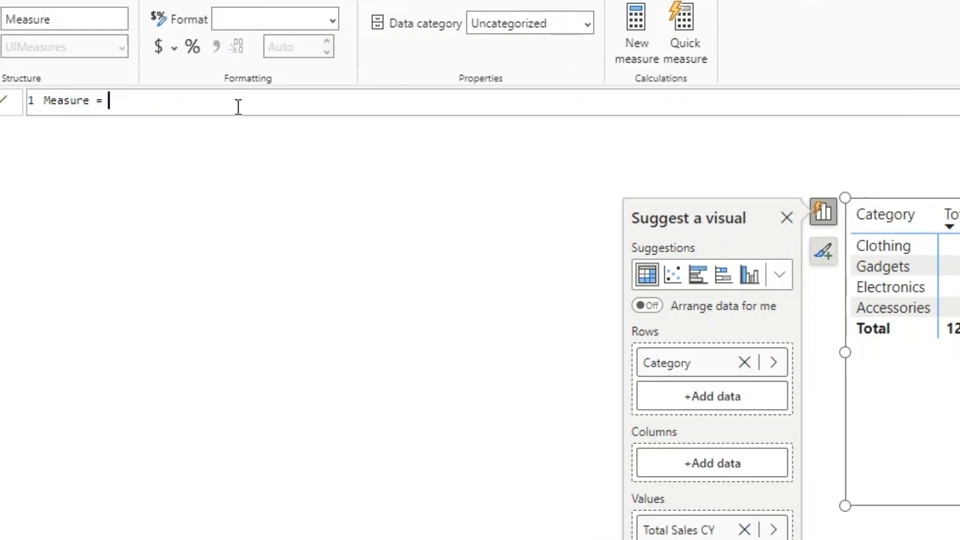
{"action": "key", "text": "ctrl+v"}
{"action": "left_click", "coordinate": [108, 102]}
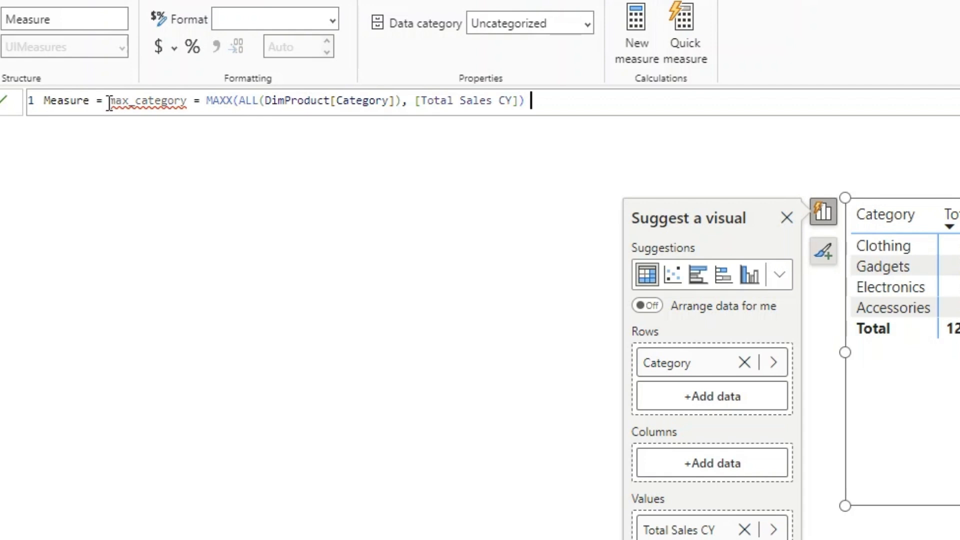
{"action": "key", "text": "shift+Home"}
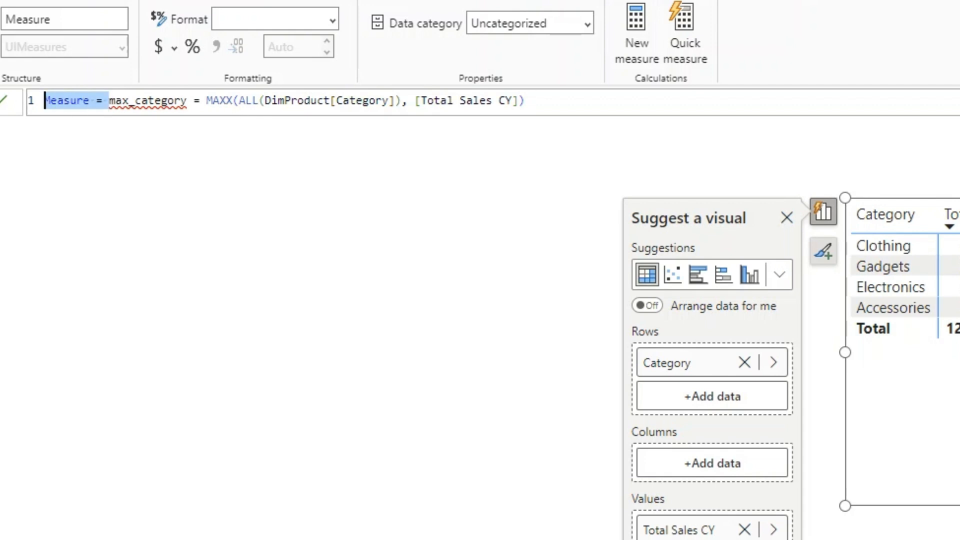
{"action": "key", "text": "BackSpace"}
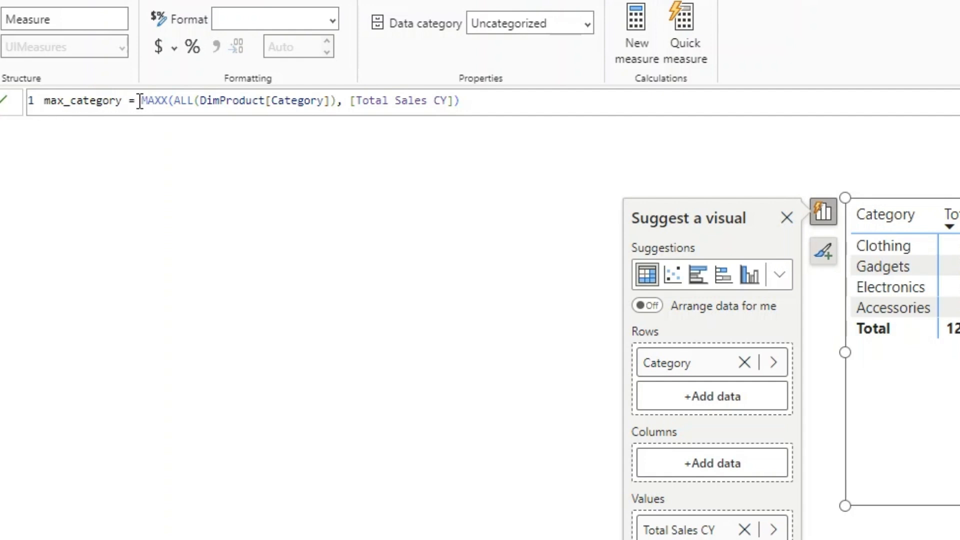
{"action": "left_click_drag", "start_coordinate": [135, 102], "coordinate": [452, 104]}
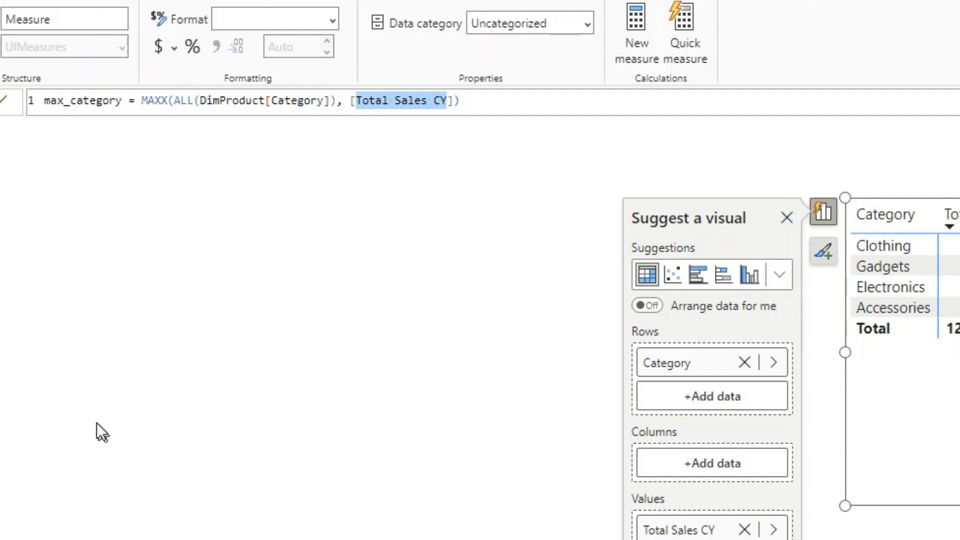
{"action": "left_click", "coordinate": [1, 104]}
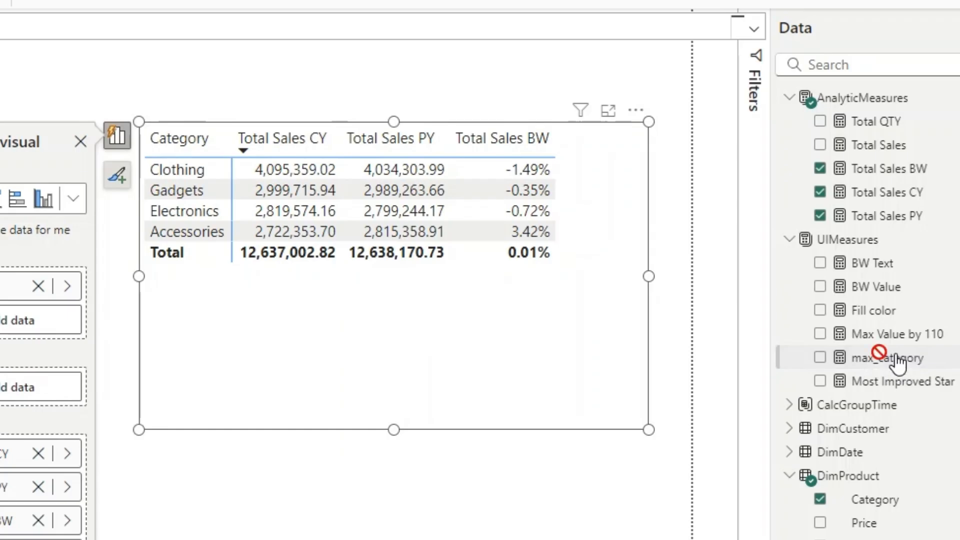
Step: Add the max_category measure to the matrix and widen the matrix to make room for its columns
{"action": "left_click", "coordinate": [820, 357]}
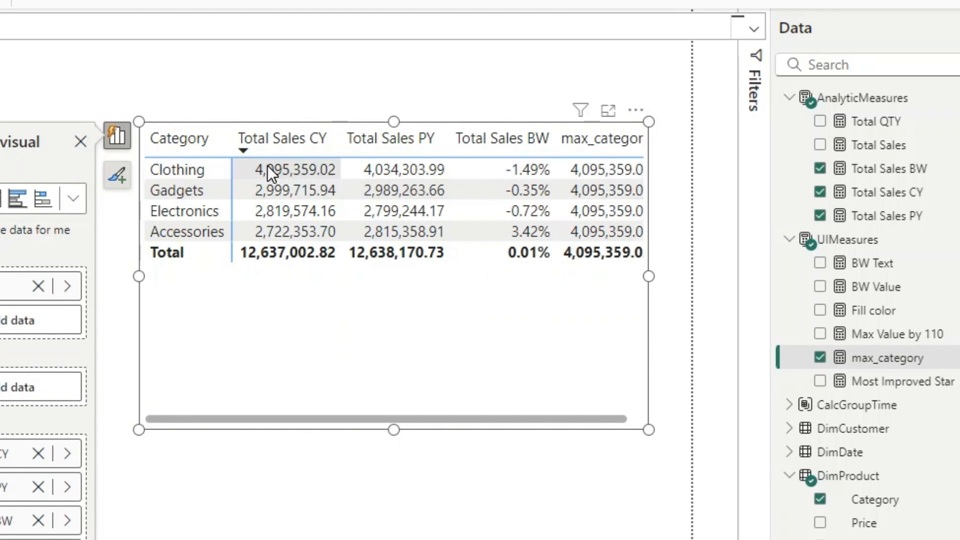
{"action": "left_click_drag", "start_coordinate": [138, 276], "coordinate": [98, 276]}
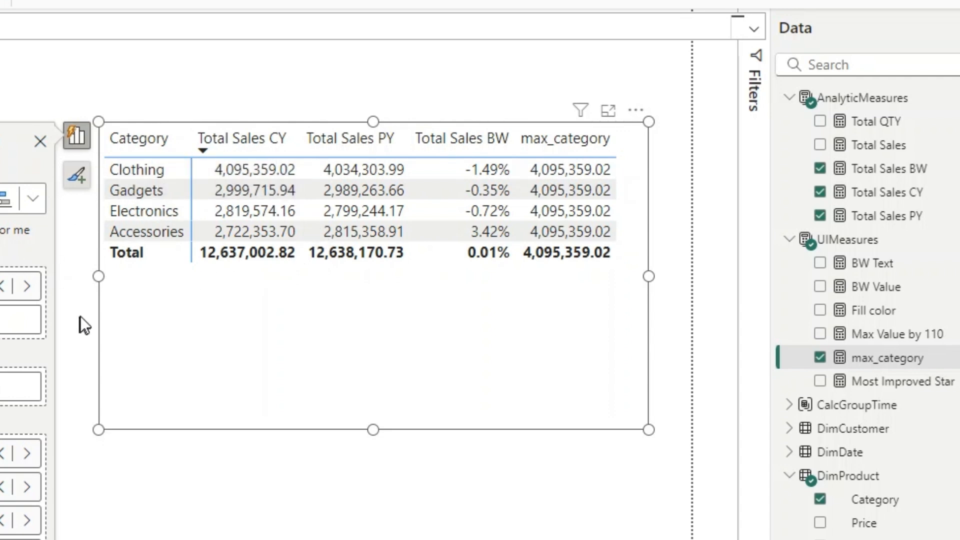
{"action": "left_click_drag", "start_coordinate": [98, 278], "coordinate": [40, 261]}
{"action": "right_click", "coordinate": [40, 261]}
{"action": "left_click", "coordinate": [2, 304]}
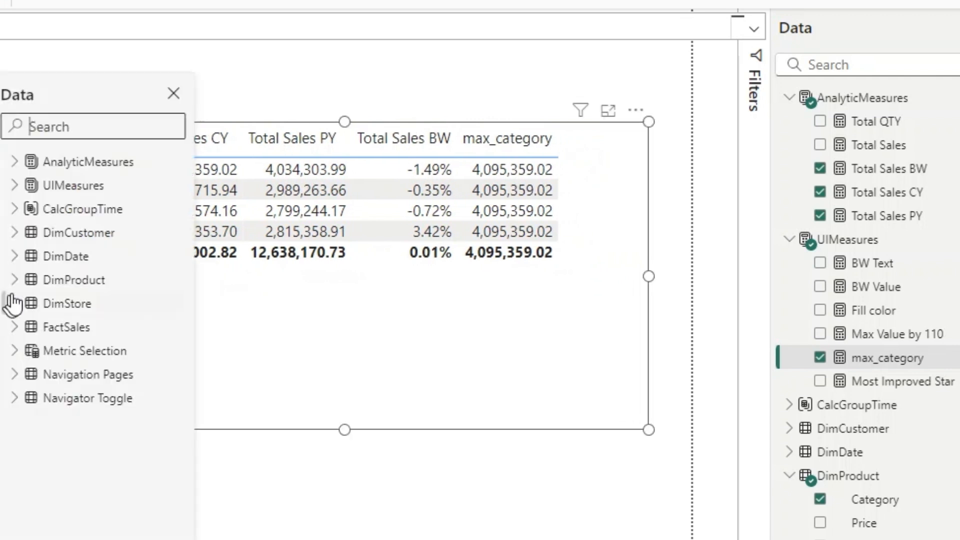
{"action": "left_click", "coordinate": [315, 437]}
{"action": "left_click_drag", "start_coordinate": [39, 279], "coordinate": [9, 276]}
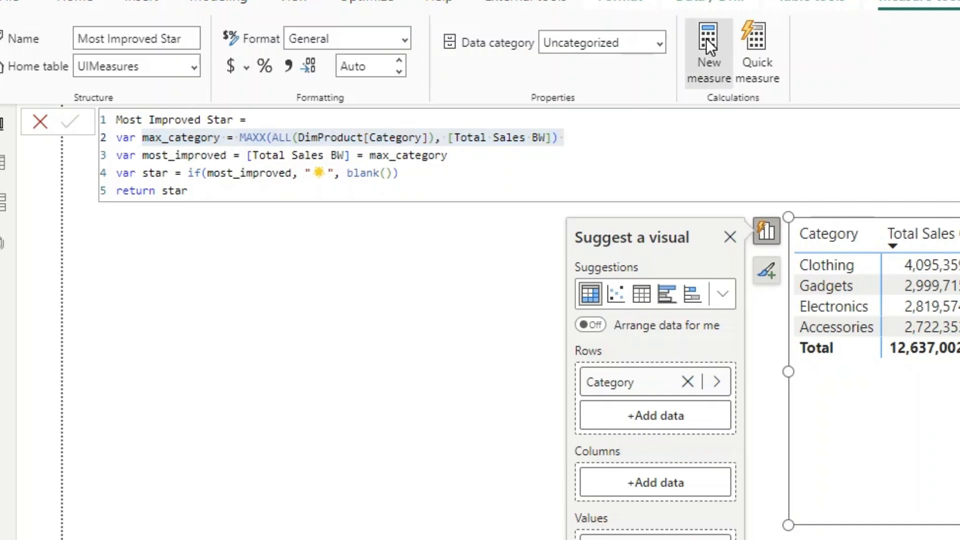
Step: Create the measure max_category_BW = MAXX(ALL(DimProduct[Category]), [Total Sales BW]) in UIMeasures
{"action": "left_click", "coordinate": [706, 38]}
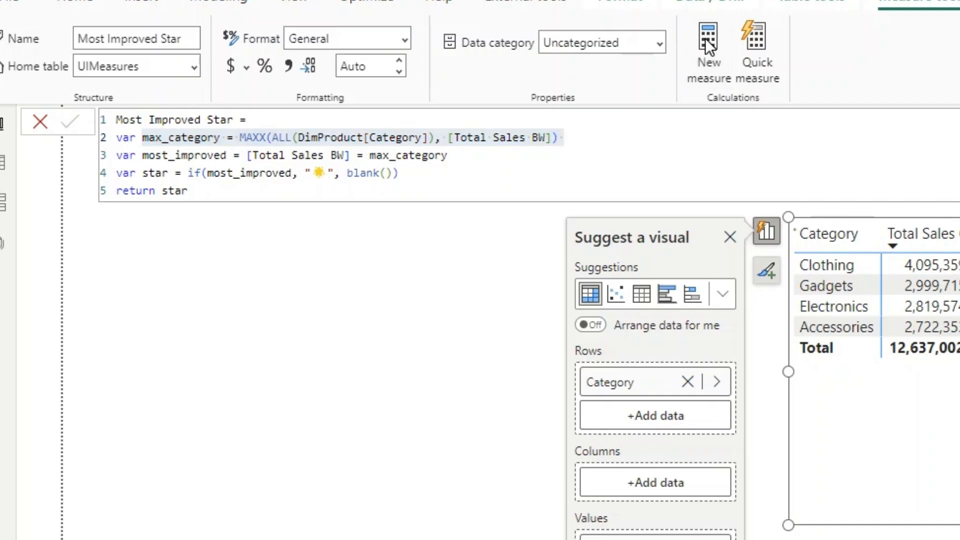
{"action": "type", "text": "max_category = MAXX(ALL(DimProduct[Category]), [Total Sales BW])"}
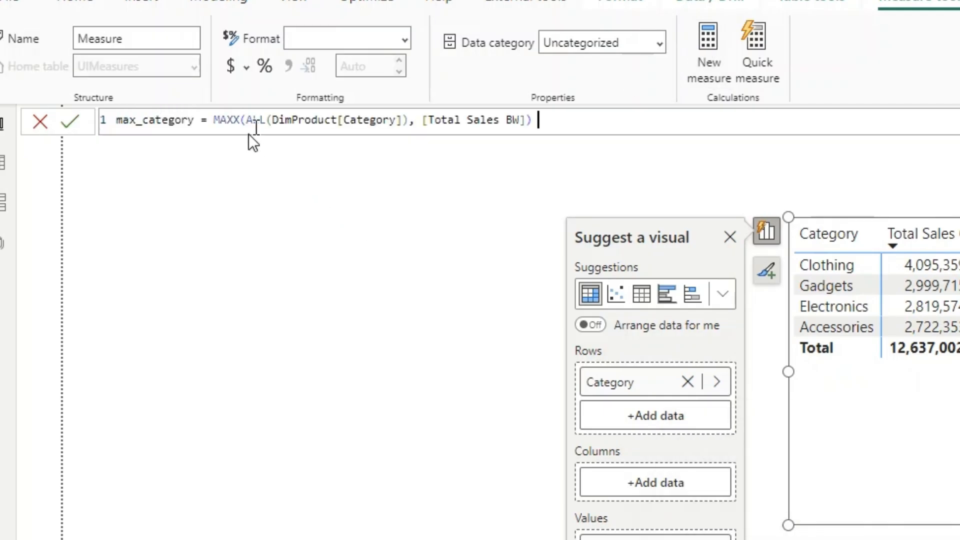
{"action": "left_click", "coordinate": [195, 120]}
{"action": "type", "text": "_BW"}
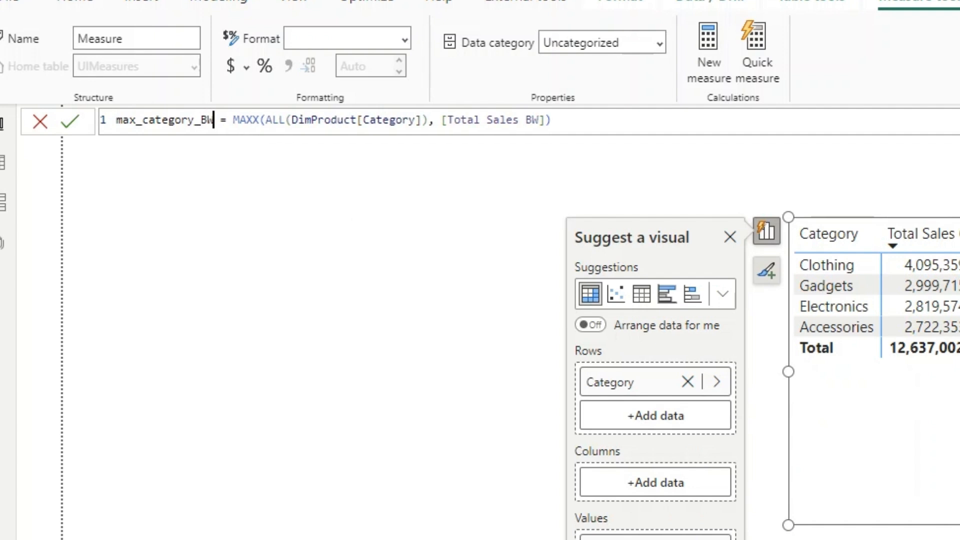
{"action": "left_click", "coordinate": [73, 125]}
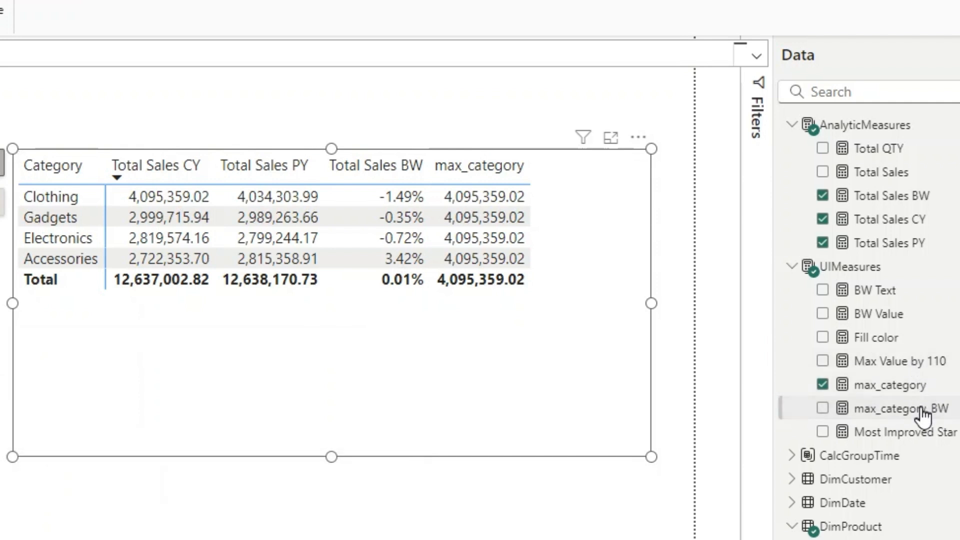
Step: Add the max_category_BW measure to the matrix and widen the matrix to fit the new column
{"action": "left_click", "coordinate": [823, 408]}
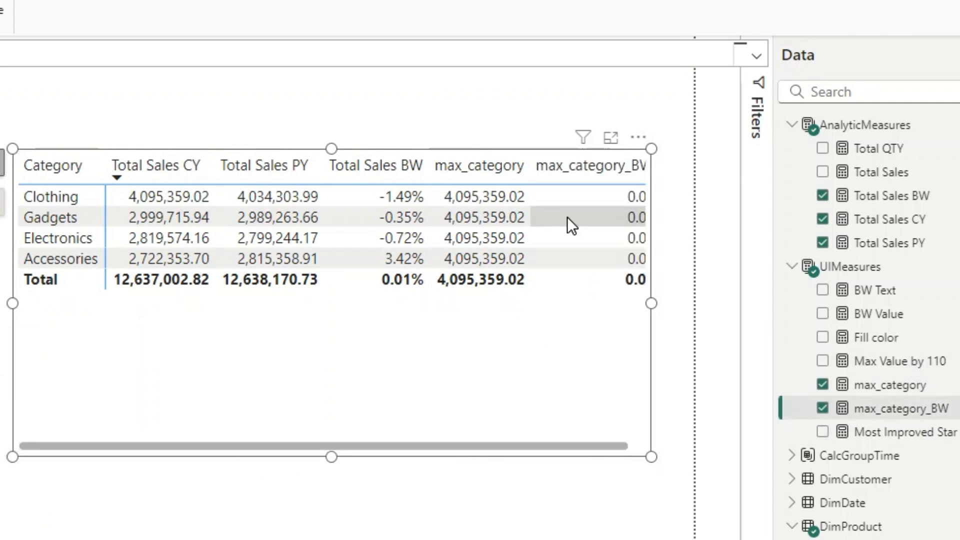
{"action": "left_click_drag", "start_coordinate": [5, 321], "coordinate": [0, 321]}
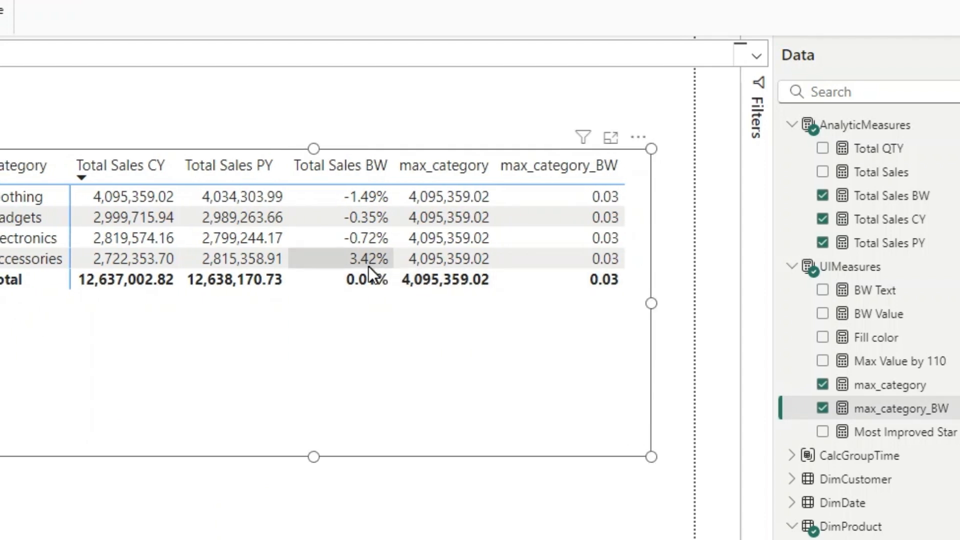
{"action": "left_click_drag", "start_coordinate": [602, 233], "coordinate": [601, 248]}
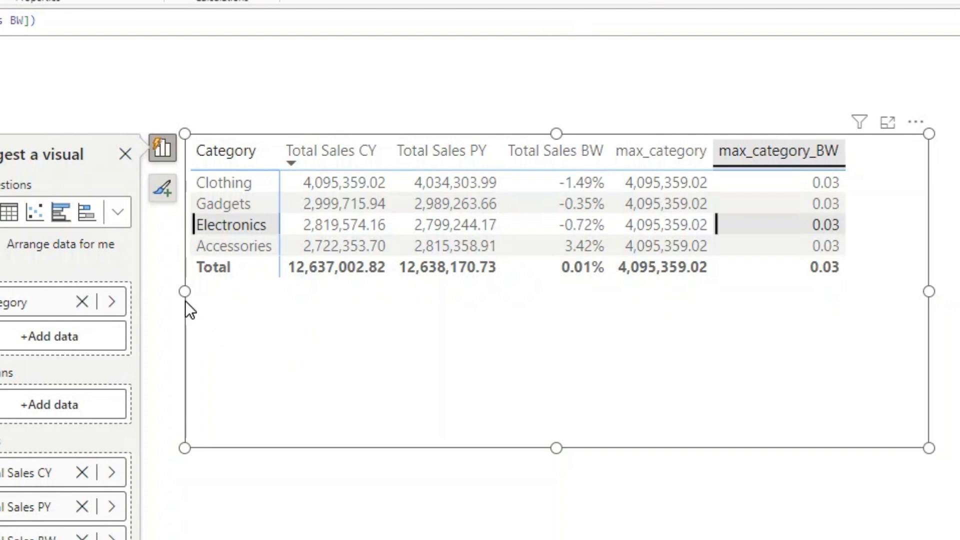
{"action": "left_click_drag", "start_coordinate": [185, 293], "coordinate": [148, 295]}
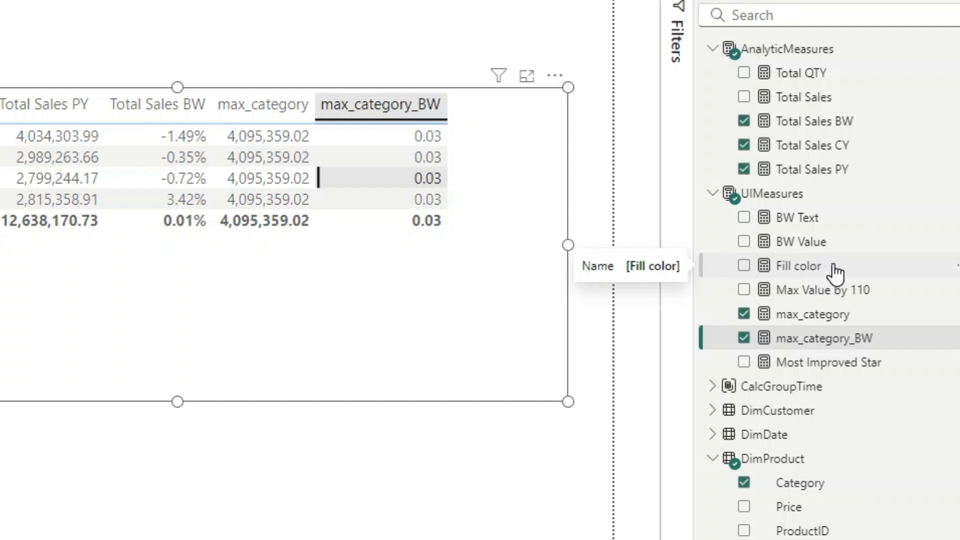
Step: Examine the Fill color measure's formula: its max_category variable, the comparison with Total Sales CY, both colour codes and the returned variable
{"action": "left_click_drag", "start_coordinate": [836, 273], "coordinate": [5, 503]}
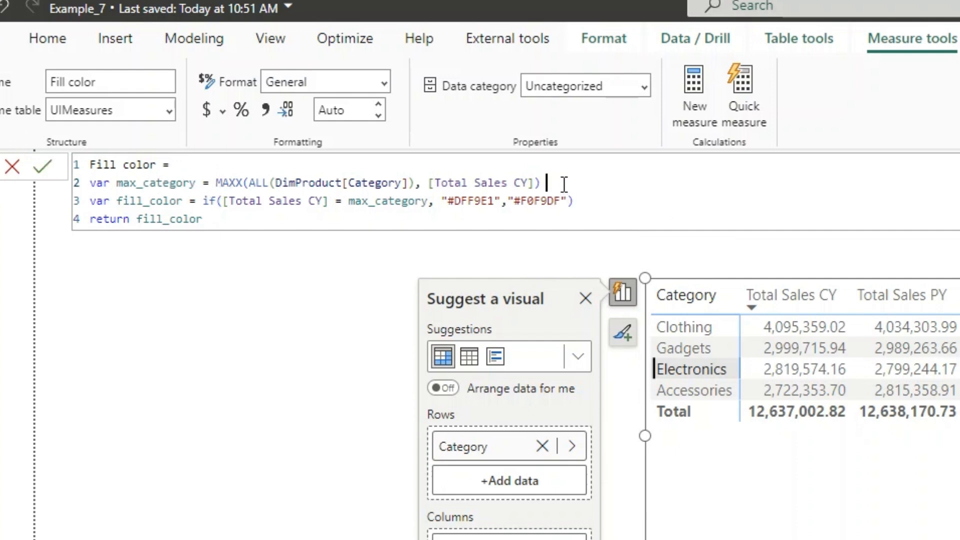
{"action": "left_click_drag", "start_coordinate": [565, 184], "coordinate": [91, 179]}
{"action": "left_click", "coordinate": [307, 215]}
{"action": "left_click_drag", "start_coordinate": [229, 200], "coordinate": [337, 194]}
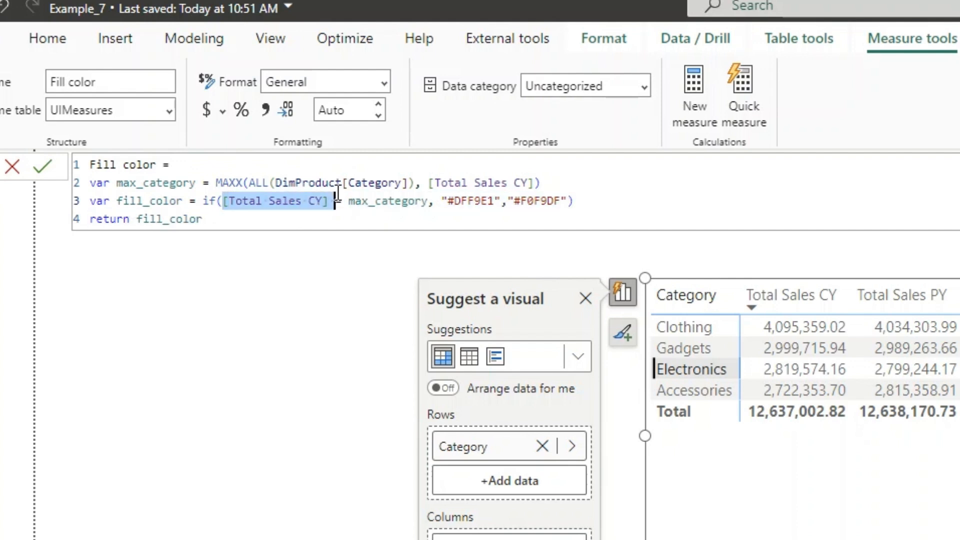
{"action": "left_click", "coordinate": [360, 200]}
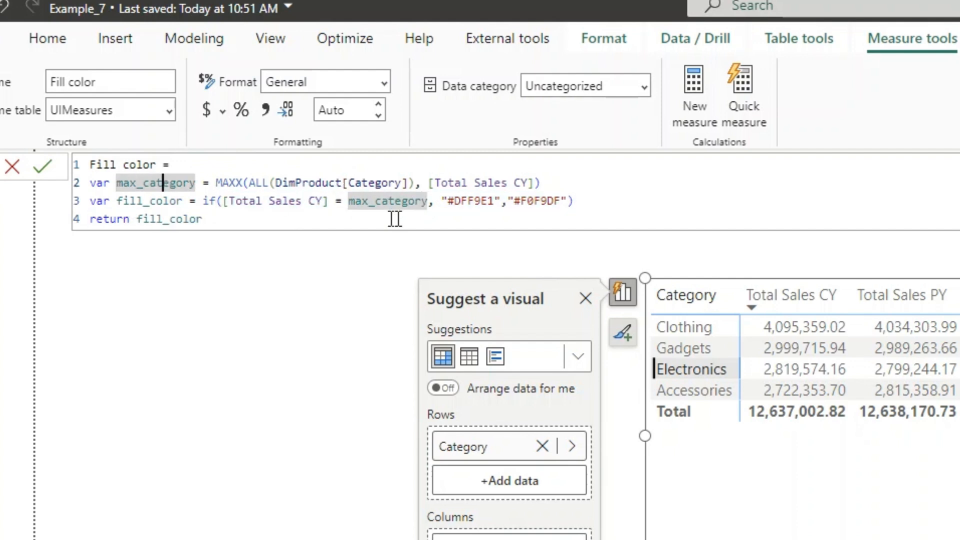
{"action": "double_click", "coordinate": [474, 200]}
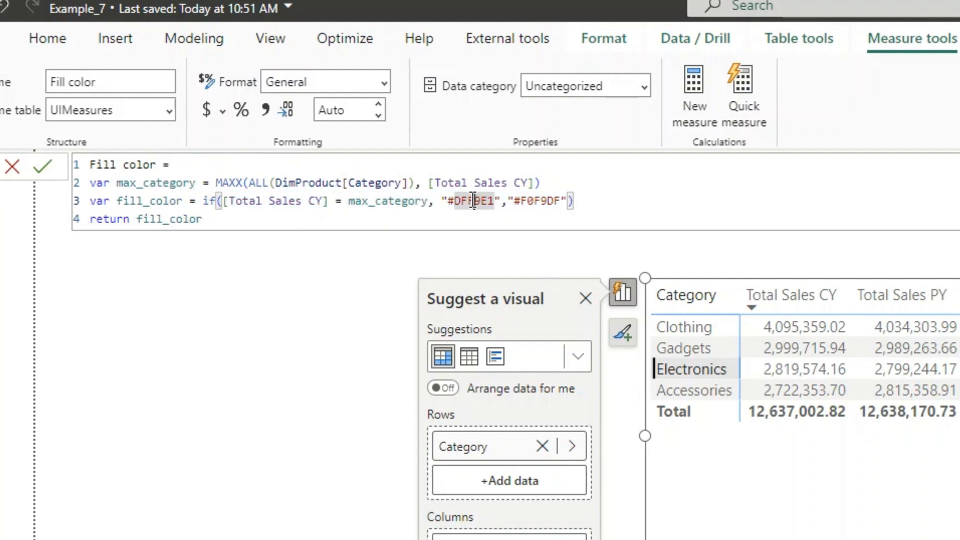
{"action": "left_click", "coordinate": [553, 201]}
{"action": "left_click_drag", "start_coordinate": [206, 215], "coordinate": [77, 214]}
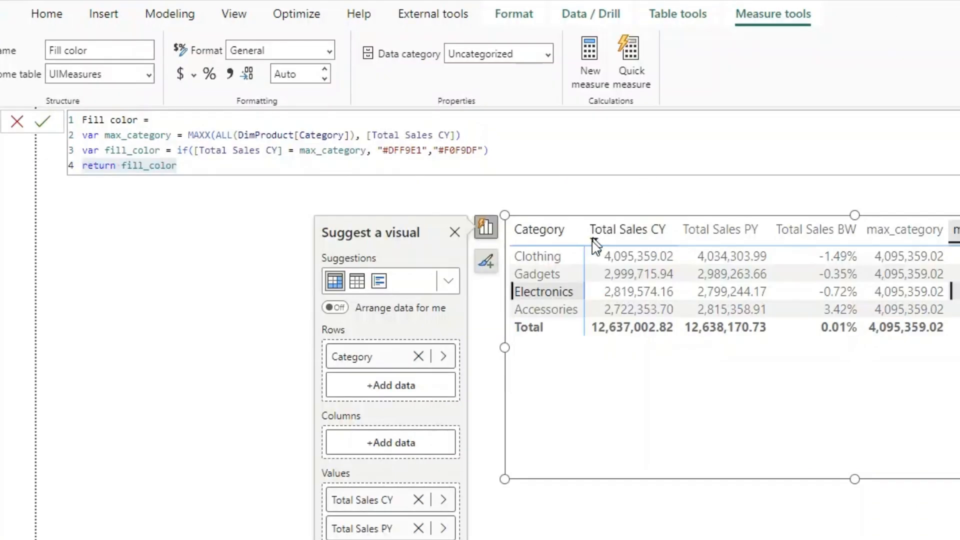
Step: Add the Fill color and BW Text measures to the matrix, widening it to fit and reviewing the BW Text formula
{"action": "left_click_drag", "start_coordinate": [508, 349], "coordinate": [348, 340]}
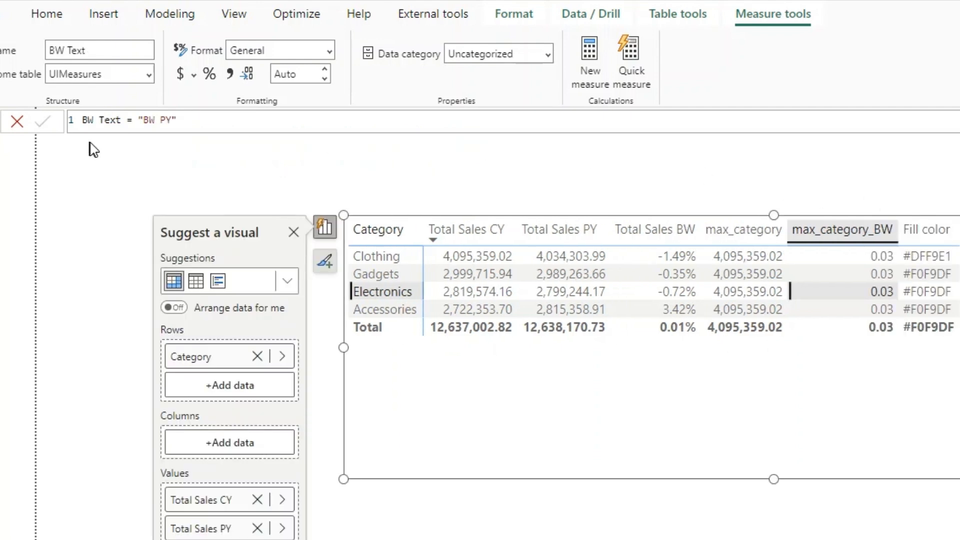
{"action": "left_click_drag", "start_coordinate": [148, 123], "coordinate": [178, 121]}
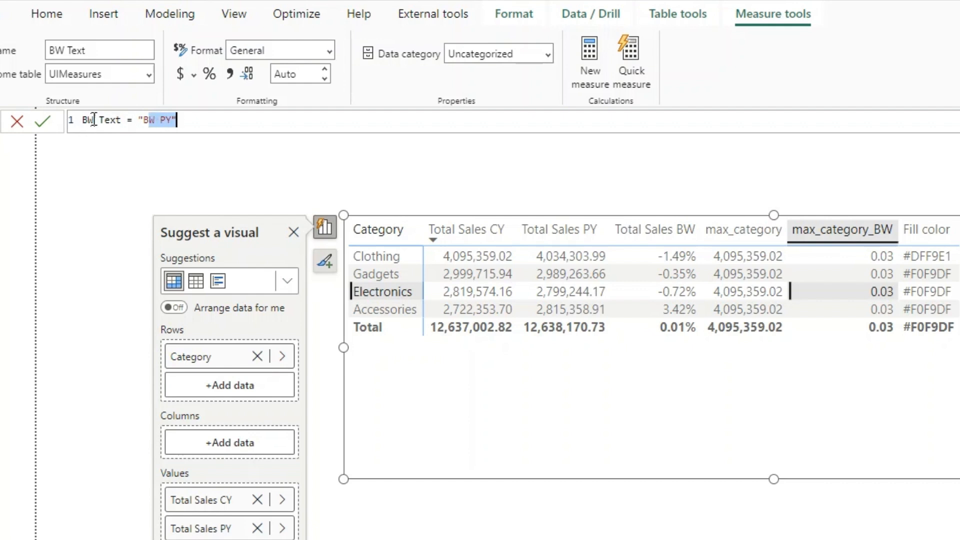
{"action": "left_click_drag", "start_coordinate": [83, 123], "coordinate": [178, 122]}
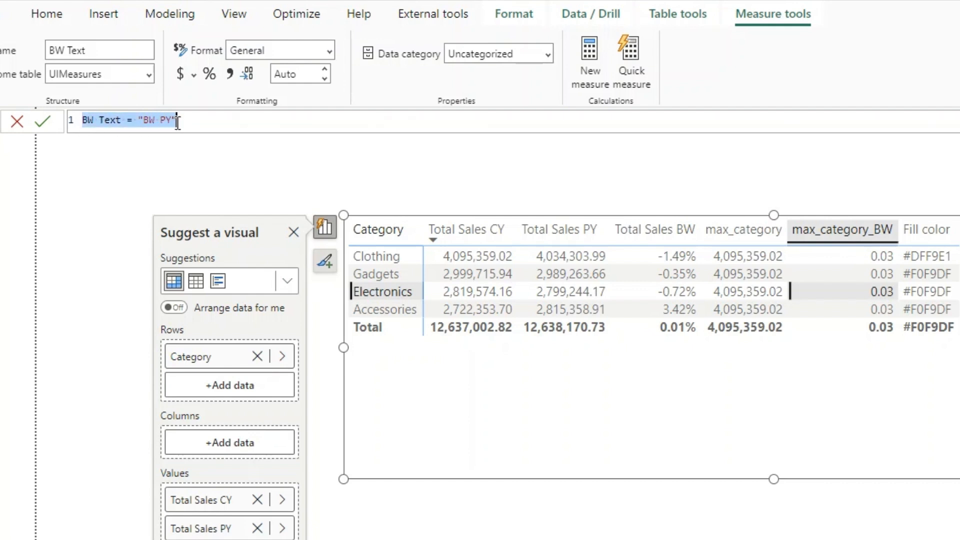
{"action": "mouse_move", "coordinate": [959, 475]}
{"action": "left_mouse_down"}
{"action": "mouse_move", "coordinate": [890, 484]}
{"action": "mouse_move", "coordinate": [959, 480]}
{"action": "left_mouse_up"}
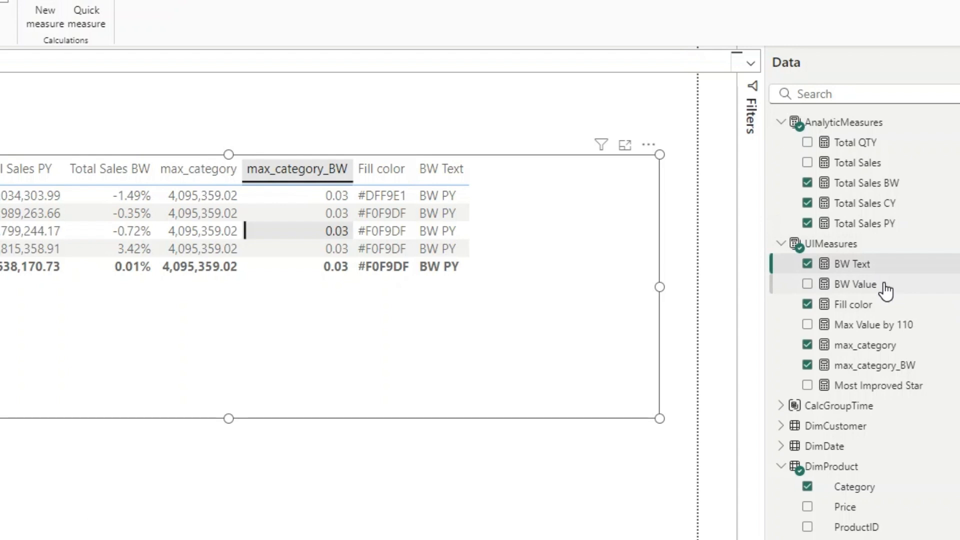
Step: Review the Most Improved Star formula's maximum, comparison and blank() fallback, and add the measure to the matrix
{"action": "left_click", "coordinate": [790, 293]}
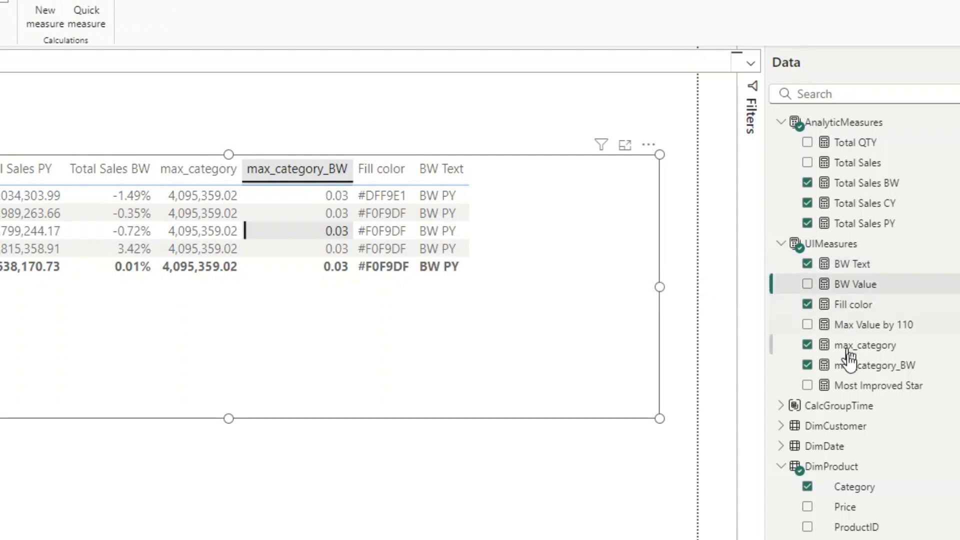
{"action": "left_click", "coordinate": [884, 395]}
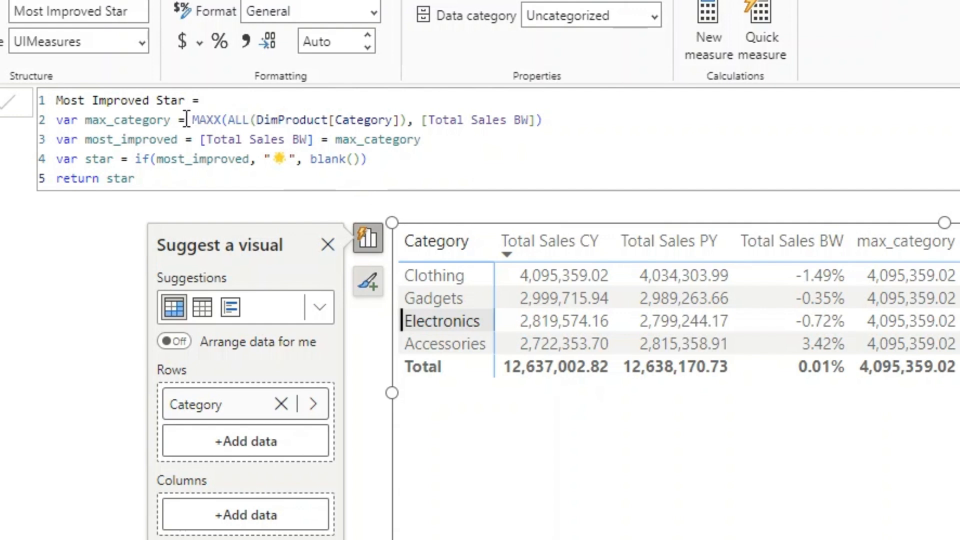
{"action": "left_click_drag", "start_coordinate": [142, 120], "coordinate": [549, 120]}
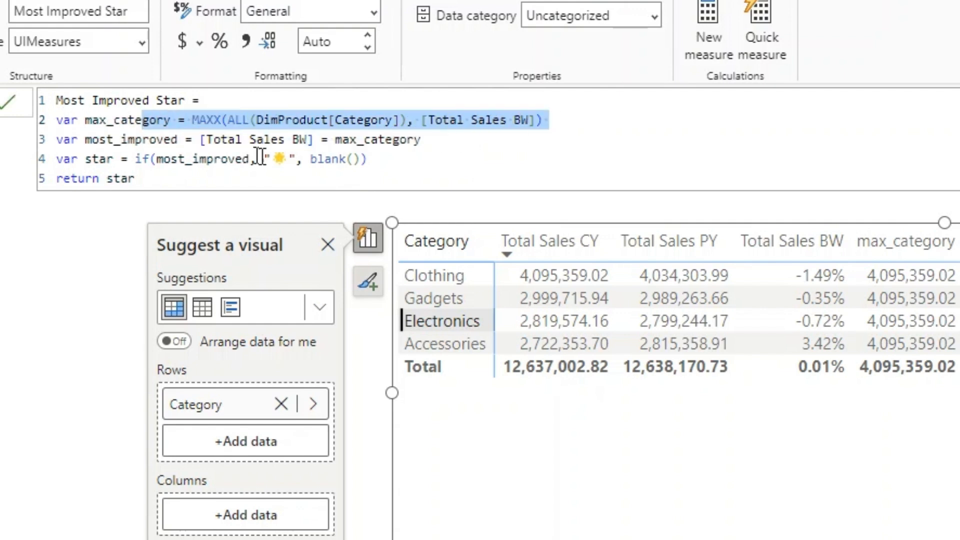
{"action": "left_click", "coordinate": [269, 159]}
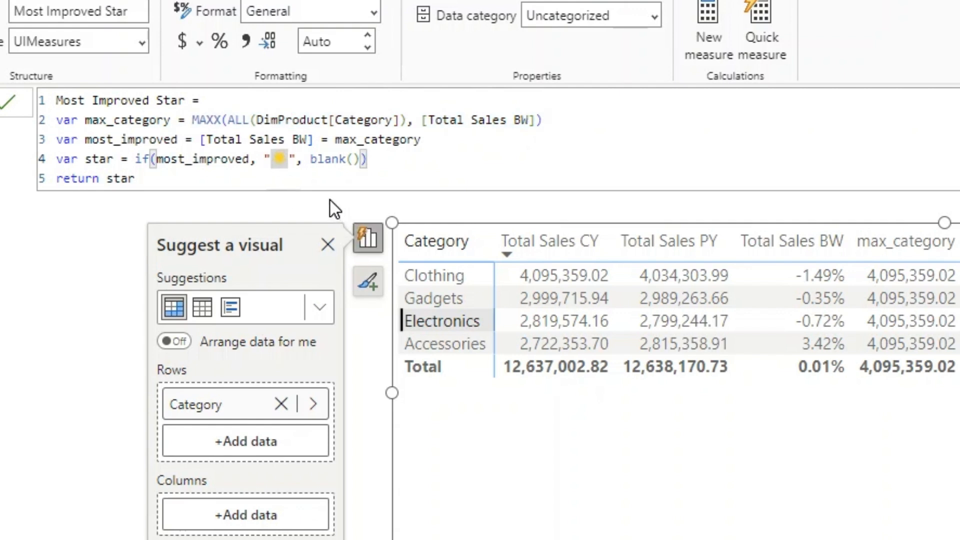
{"action": "left_click", "coordinate": [294, 171]}
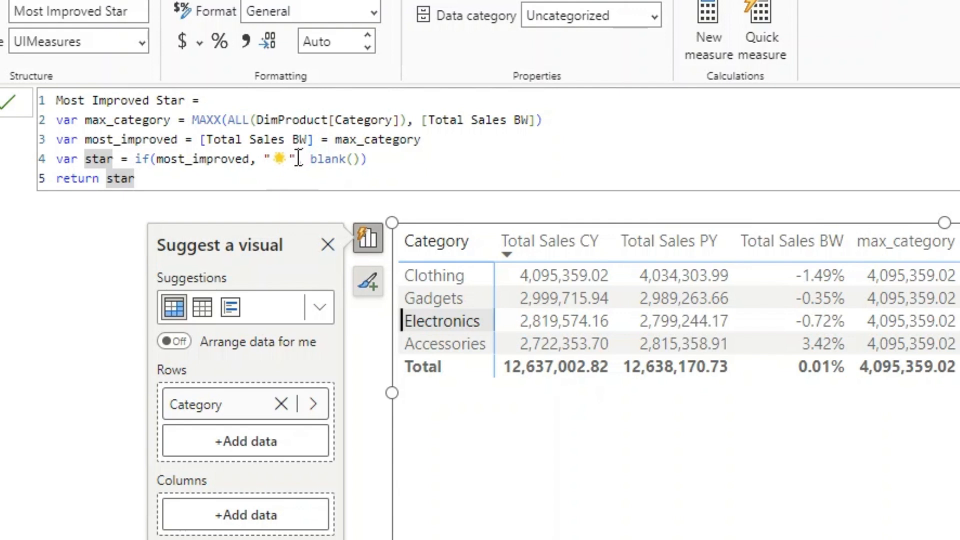
{"action": "left_click_drag", "start_coordinate": [290, 159], "coordinate": [354, 160]}
{"action": "left_click", "coordinate": [312, 163]}
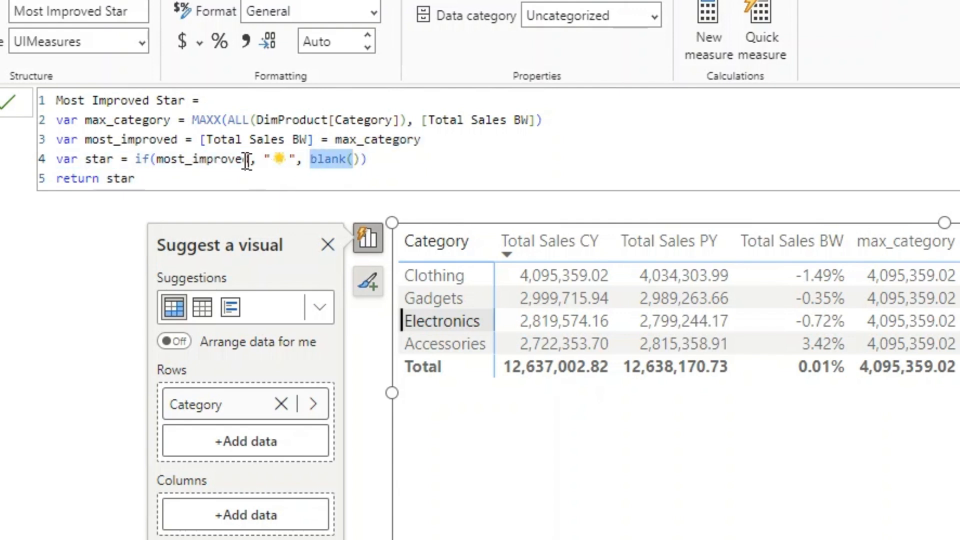
{"action": "key", "text": "Return"}
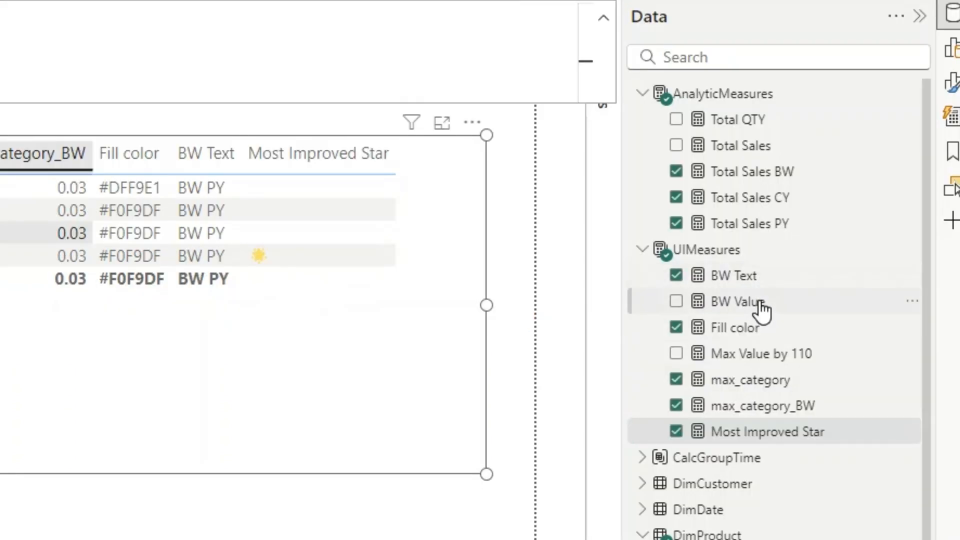
Step: Review how BW Value joins the formatted Total Sales BW with Most Improved Star, and add BW Value to the matrix
{"action": "left_click", "coordinate": [762, 303]}
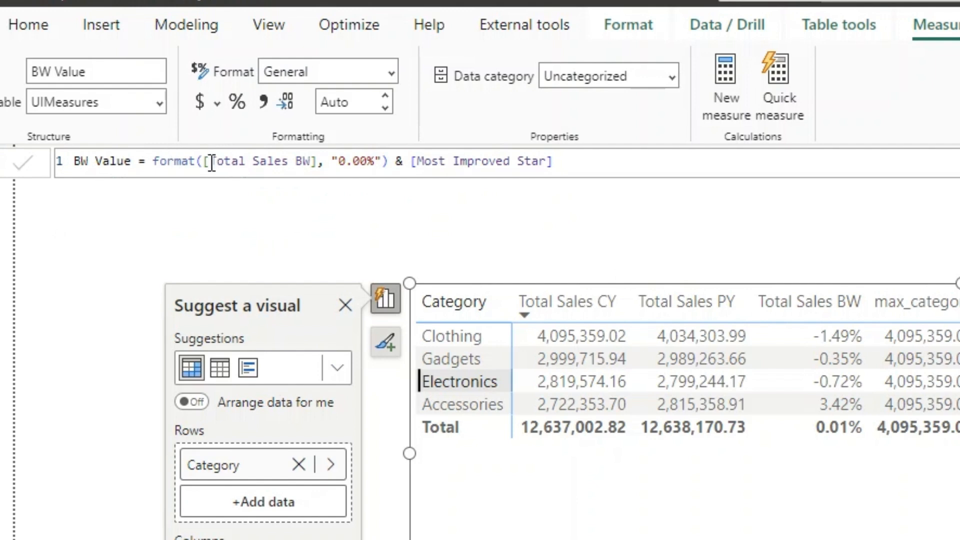
{"action": "left_click_drag", "start_coordinate": [212, 163], "coordinate": [313, 162]}
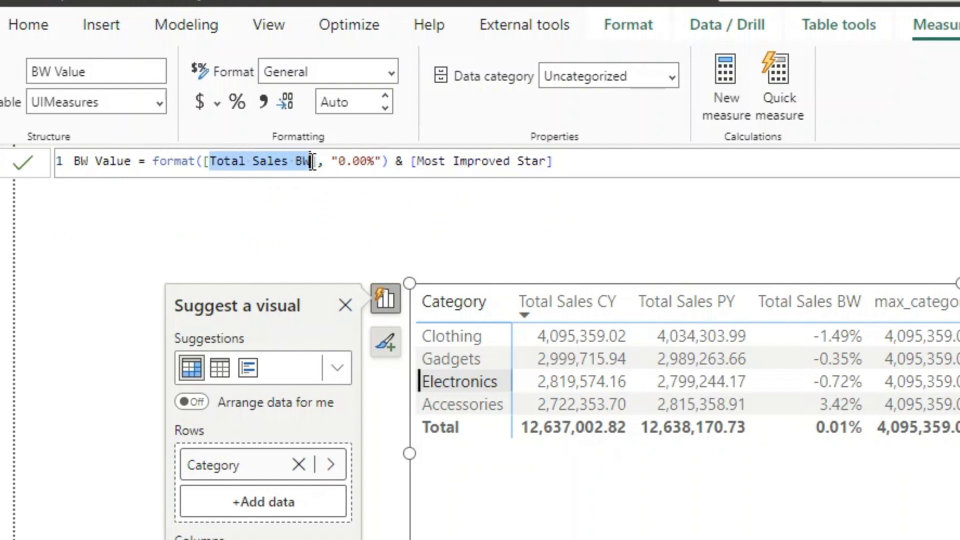
{"action": "left_click", "coordinate": [358, 163]}
{"action": "left_click_drag", "start_coordinate": [432, 162], "coordinate": [561, 164]}
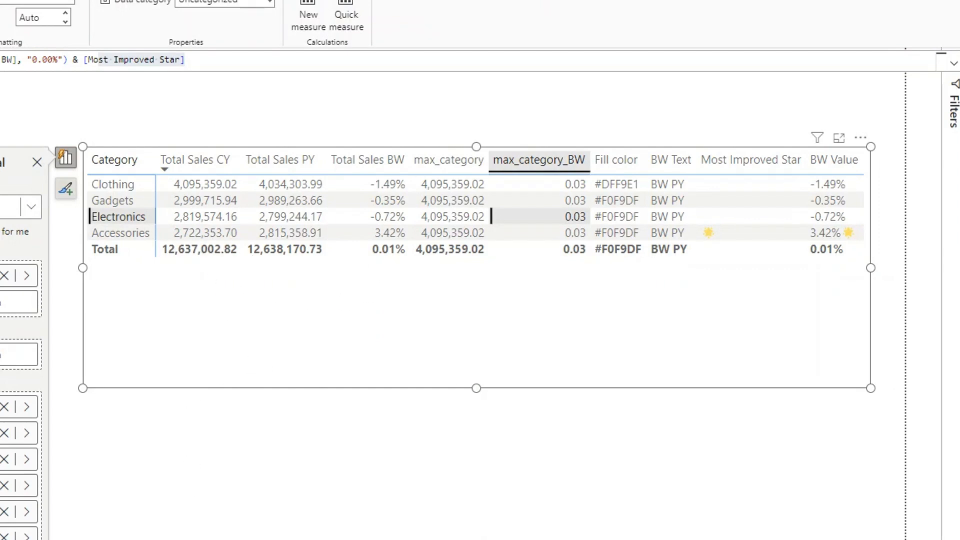
Step: Insert a clustered bar chart on a blank report page and move it toward the page's right side
{"action": "left_click", "coordinate": [5, 536]}
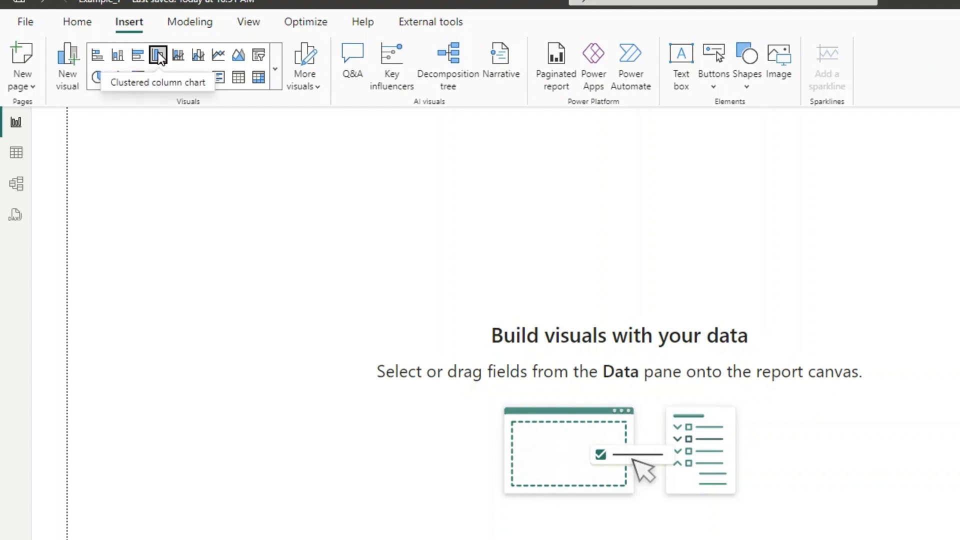
{"action": "left_click", "coordinate": [138, 57]}
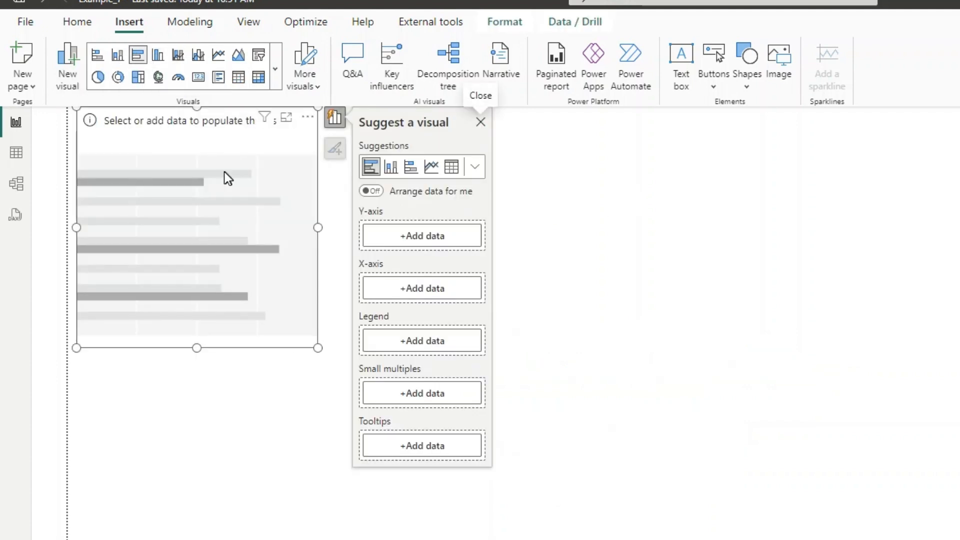
{"action": "left_click_drag", "start_coordinate": [226, 175], "coordinate": [875, 266]}
{"action": "left_click_drag", "start_coordinate": [565, 144], "coordinate": [546, 140]}
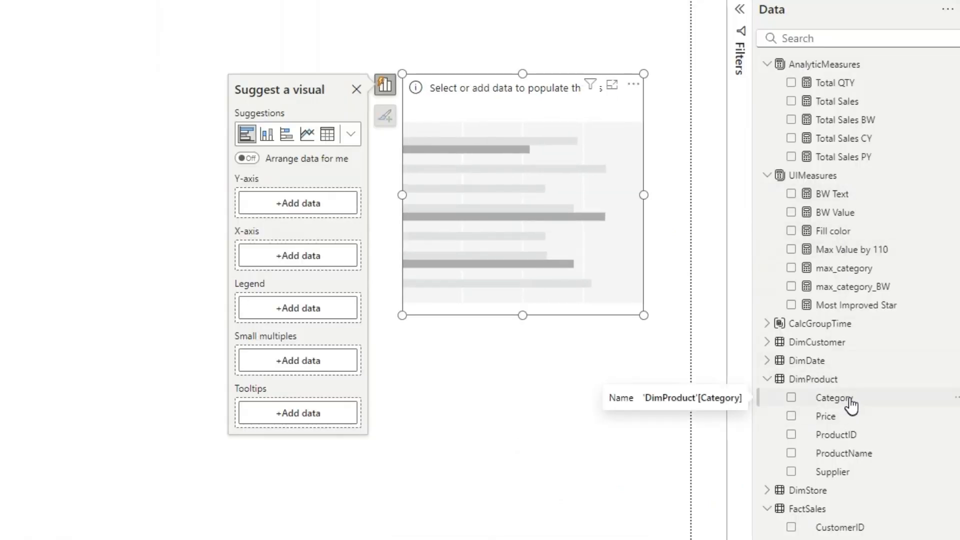
Step: Put Category on the chart's Y-axis and Total Sales CY on its X-axis, and widen the chart
{"action": "left_click_drag", "start_coordinate": [849, 403], "coordinate": [295, 206]}
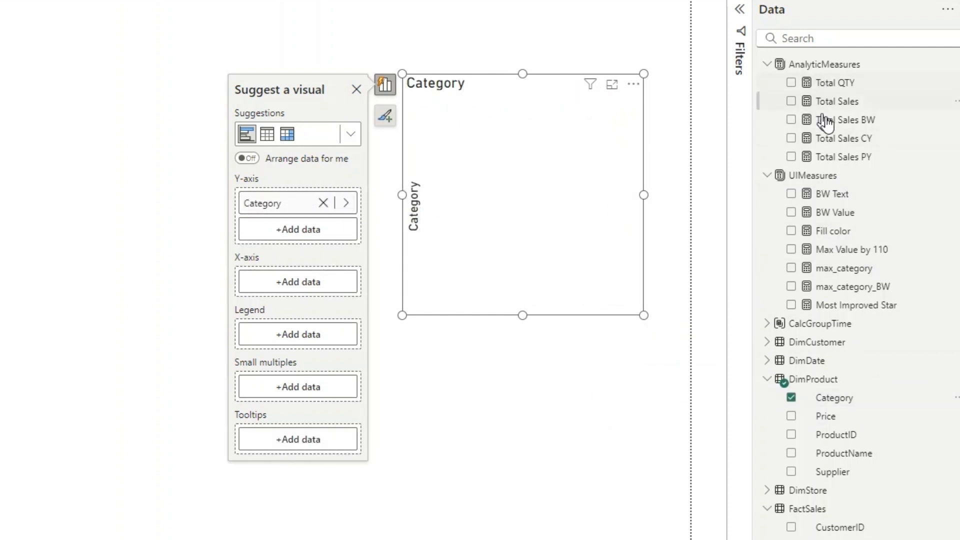
{"action": "left_click_drag", "start_coordinate": [836, 140], "coordinate": [292, 285]}
{"action": "left_click_drag", "start_coordinate": [398, 194], "coordinate": [327, 194]}
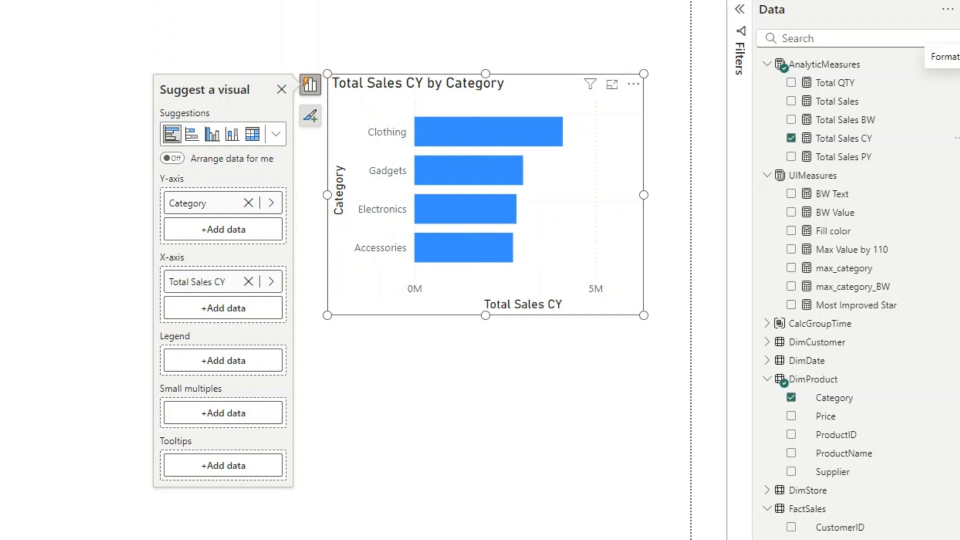
Step: Apply conditional formatting to the bar colour by field value, based on the Fill color measure in UIMeasures
{"action": "left_click", "coordinate": [958, 39]}
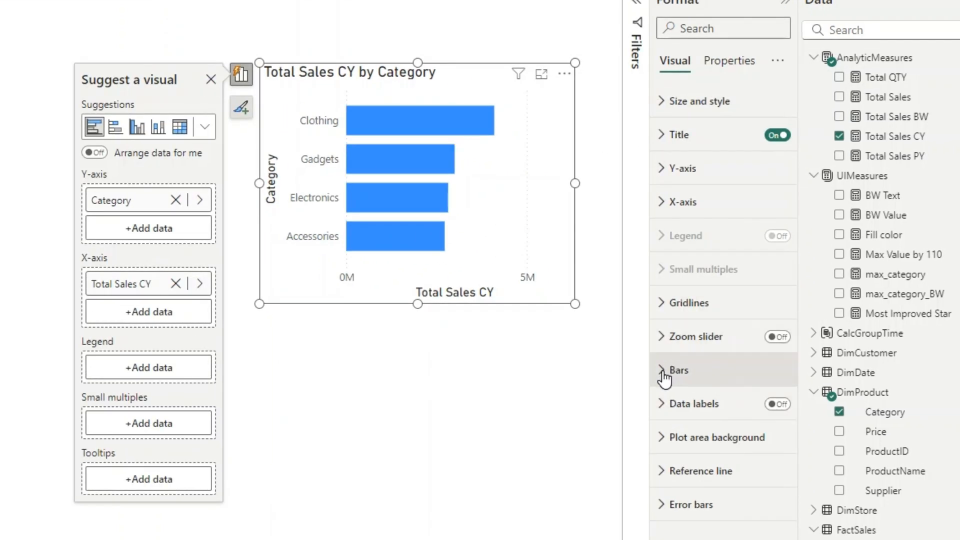
{"action": "left_click", "coordinate": [678, 365]}
{"action": "scroll", "coordinate": [700, 375], "scroll_direction": "down", "scroll_amount": 3}
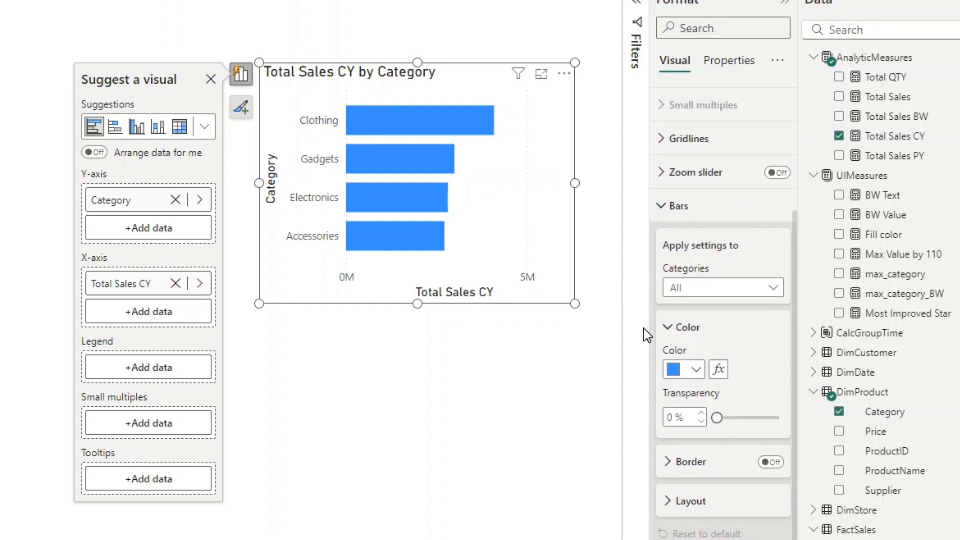
{"action": "left_click", "coordinate": [719, 371]}
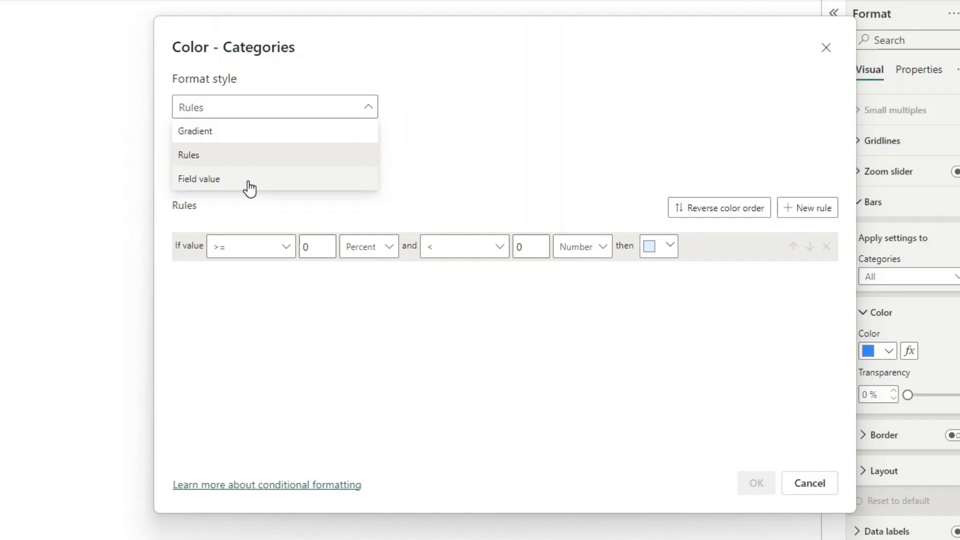
{"action": "left_click", "coordinate": [249, 181]}
{"action": "left_click", "coordinate": [254, 170]}
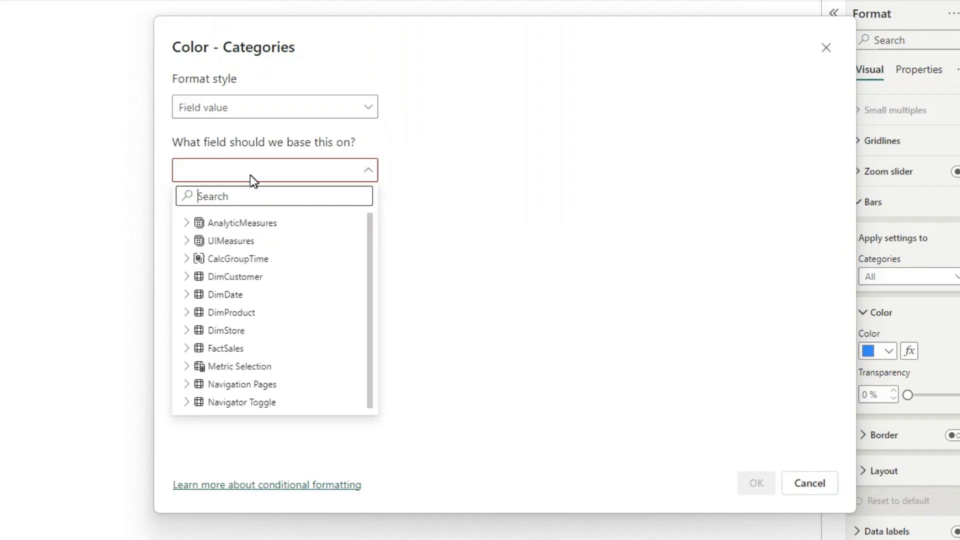
{"action": "left_click", "coordinate": [188, 241]}
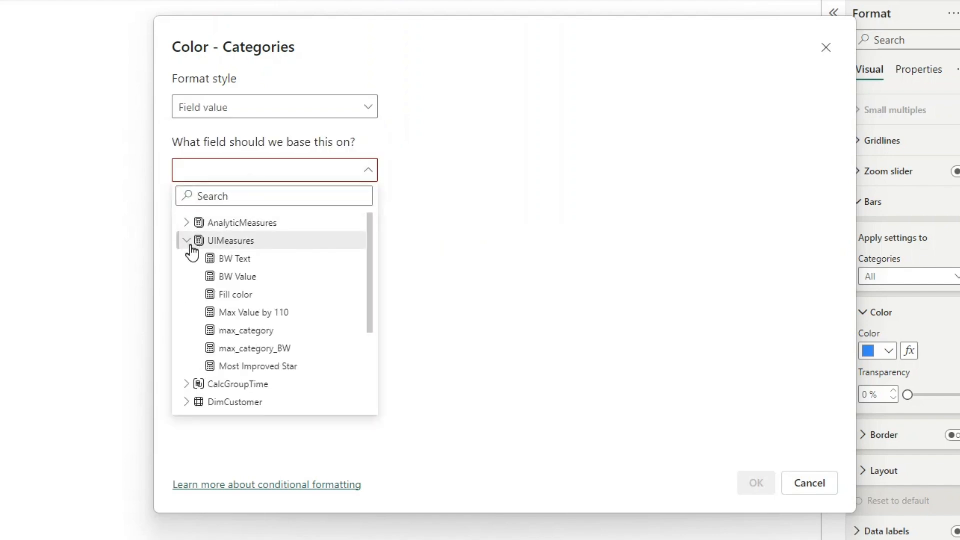
{"action": "left_click", "coordinate": [238, 295]}
{"action": "left_click", "coordinate": [745, 489]}
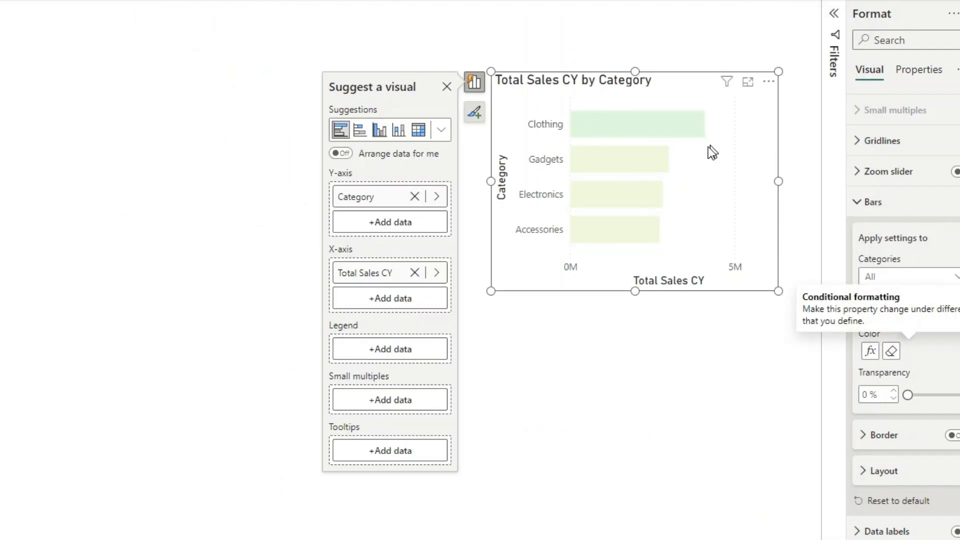
Step: Turn on the bar borders and set the border colour to a dark olive shade
{"action": "left_click", "coordinate": [954, 435]}
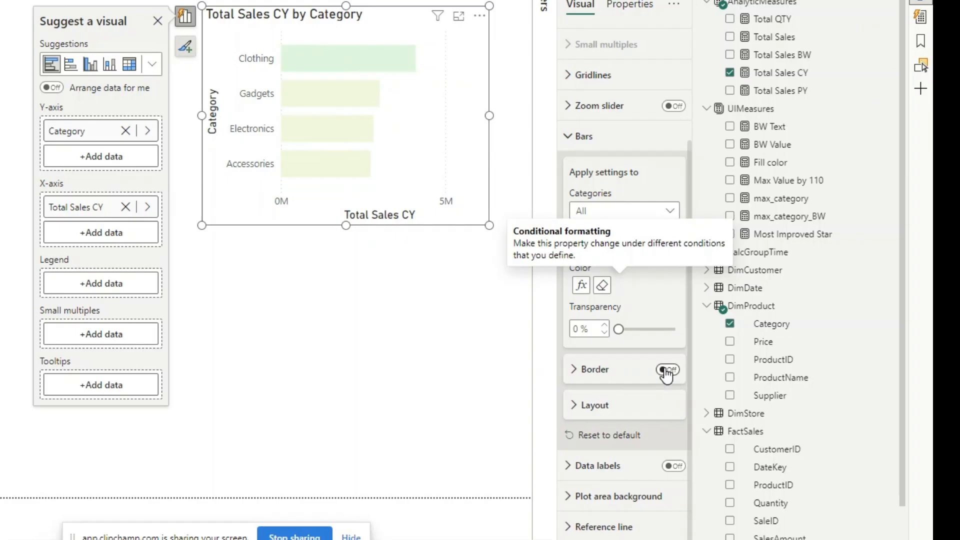
{"action": "left_click", "coordinate": [579, 370]}
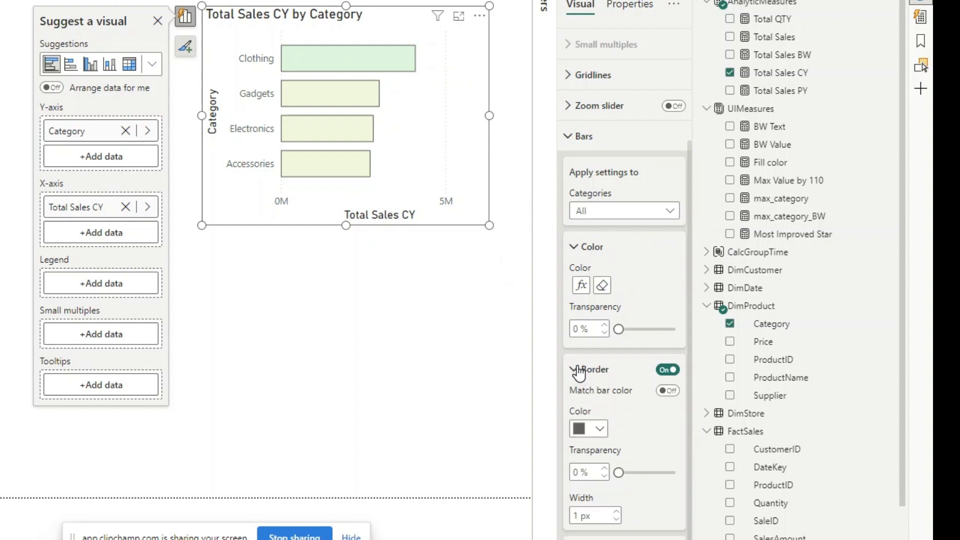
{"action": "left_click", "coordinate": [600, 430]}
{"action": "left_click", "coordinate": [610, 365]}
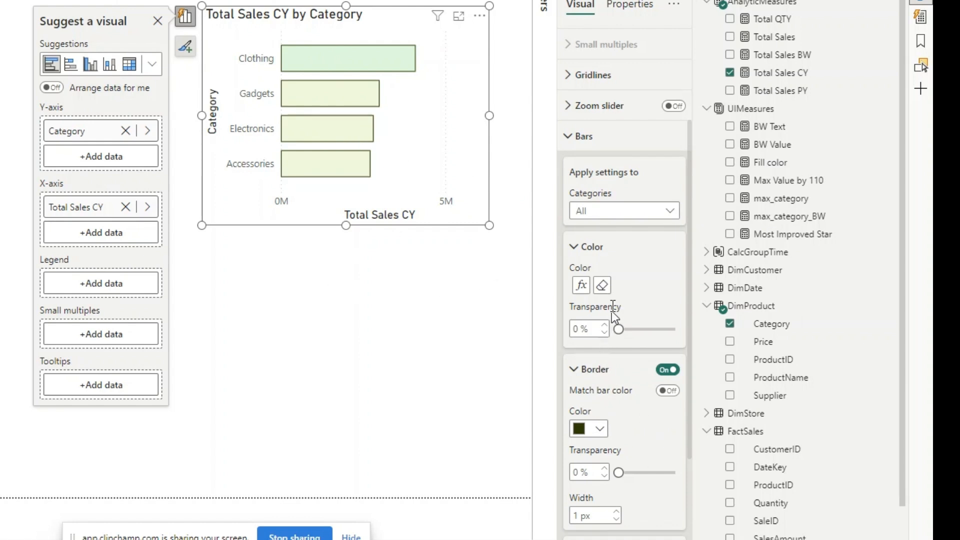
{"action": "scroll", "coordinate": [612, 312], "scroll_direction": "down", "scroll_amount": 3}
{"action": "scroll", "coordinate": [623, 164], "scroll_direction": "up", "scroll_amount": 3}
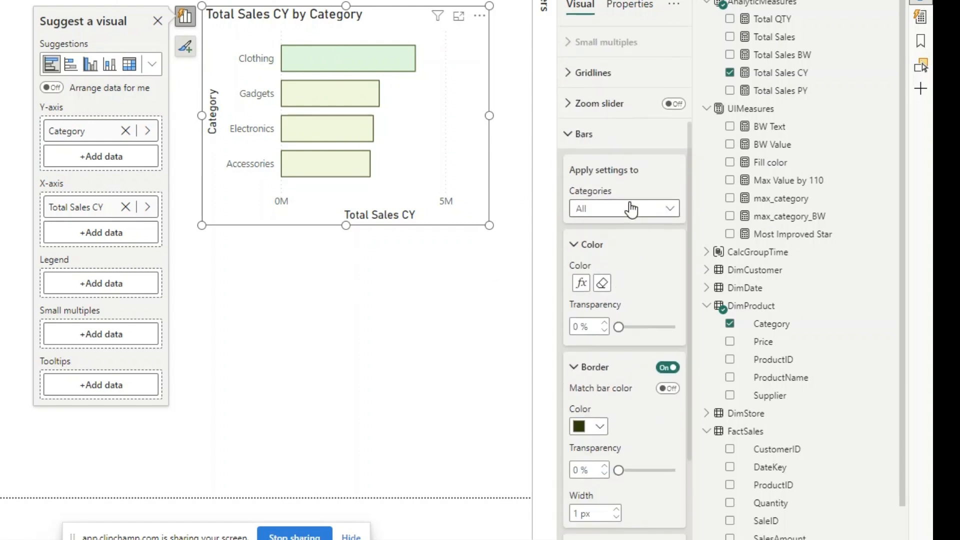
{"action": "left_click", "coordinate": [565, 143]}
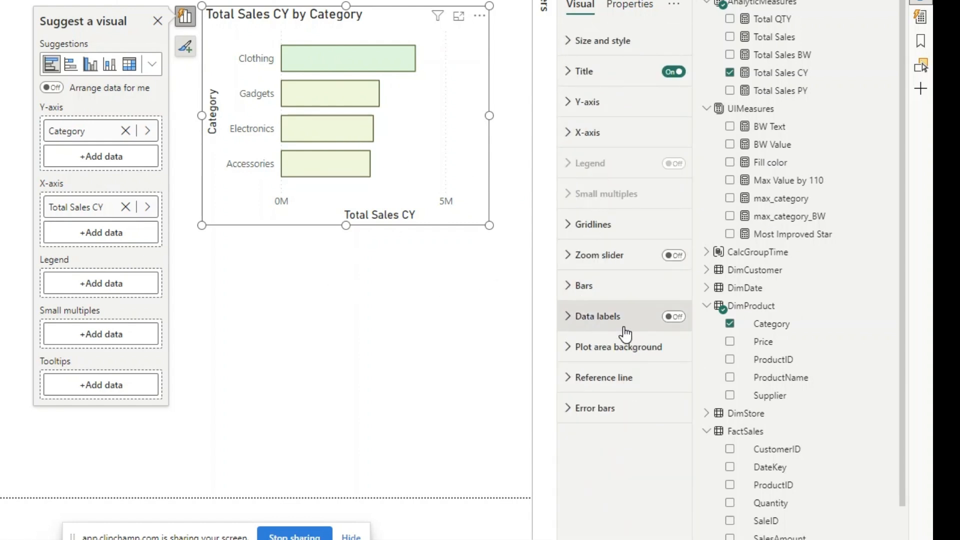
Step: Turn on the bar chart's data labels and expand their settings
{"action": "left_click", "coordinate": [673, 317]}
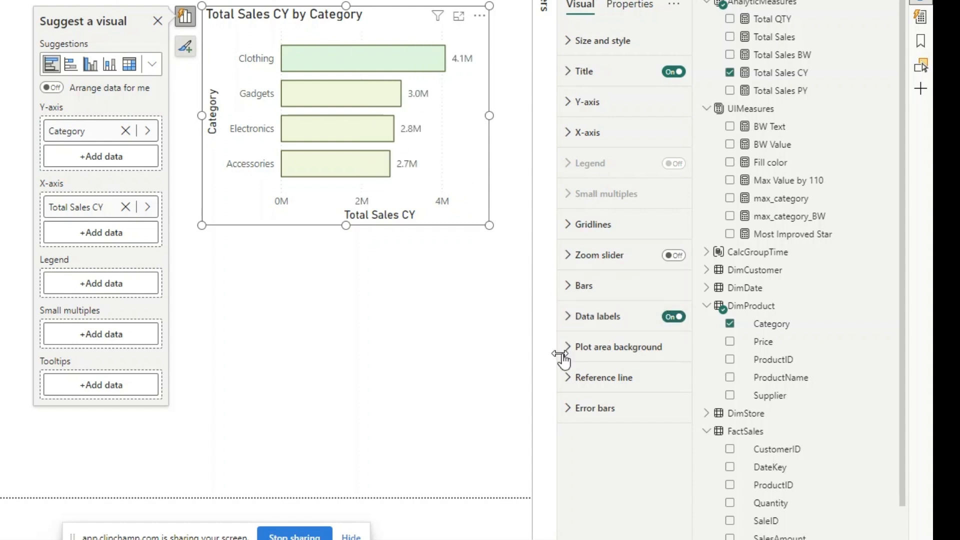
{"action": "left_click", "coordinate": [570, 320]}
{"action": "scroll", "coordinate": [592, 358], "scroll_direction": "down", "scroll_amount": 3}
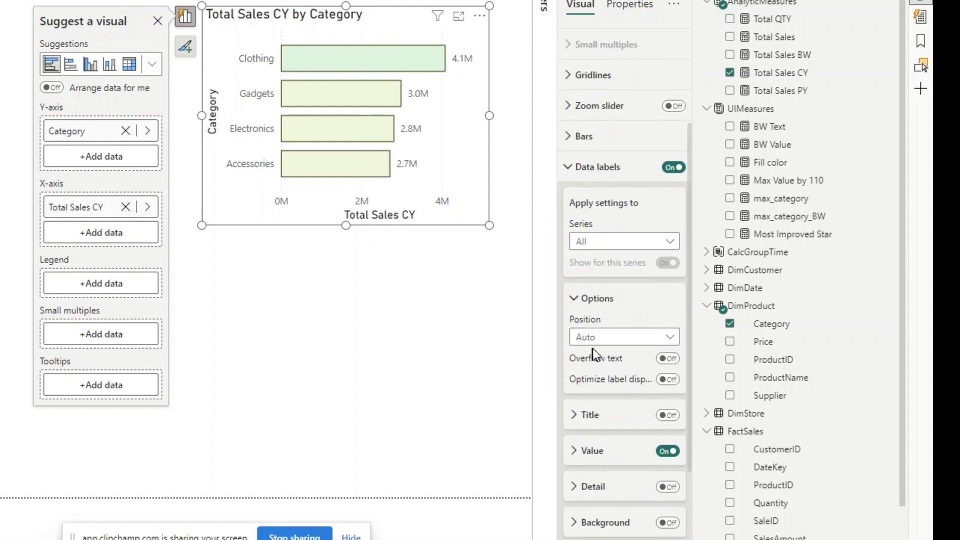
{"action": "scroll", "coordinate": [599, 329], "scroll_direction": "down", "scroll_amount": 2}
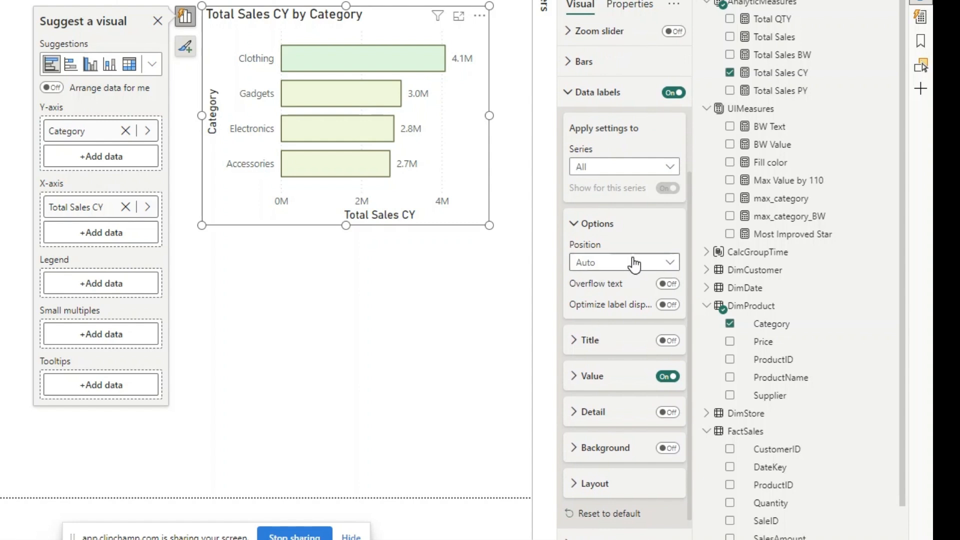
Step: Turn on the data label title and set its content to Custom, using the BW Value measure from UIMeasures
{"action": "left_click", "coordinate": [668, 341]}
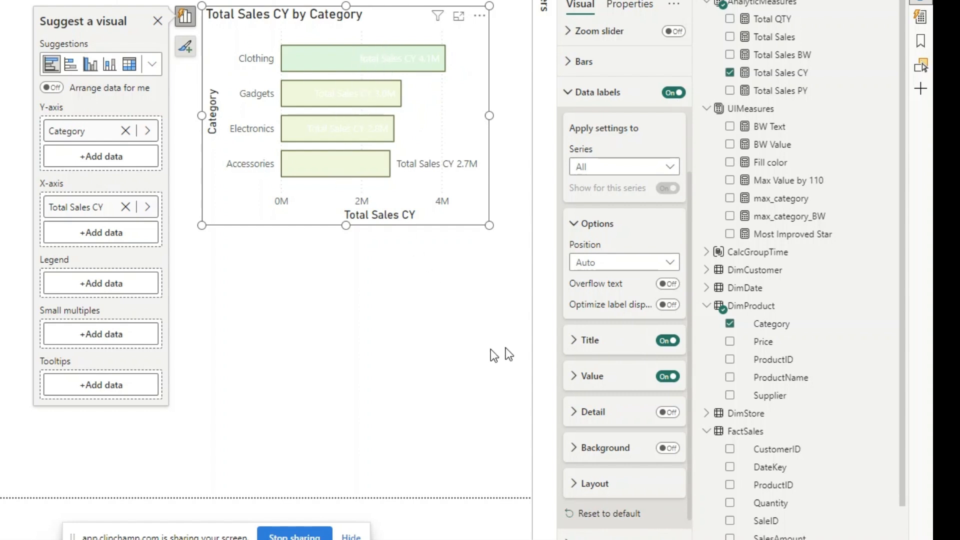
{"action": "left_click", "coordinate": [568, 342]}
{"action": "scroll", "coordinate": [573, 347], "scroll_direction": "down", "scroll_amount": 2}
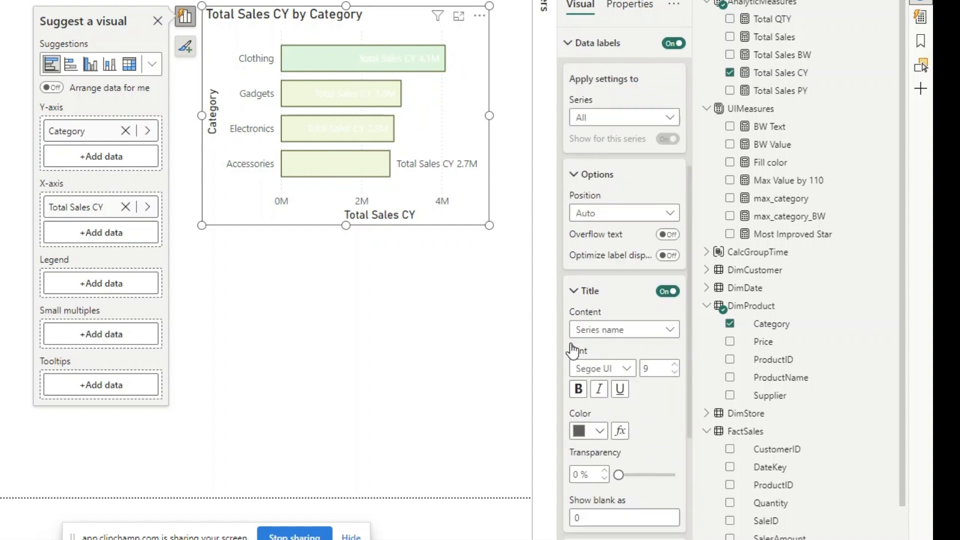
{"action": "scroll", "coordinate": [593, 283], "scroll_direction": "down", "scroll_amount": 3}
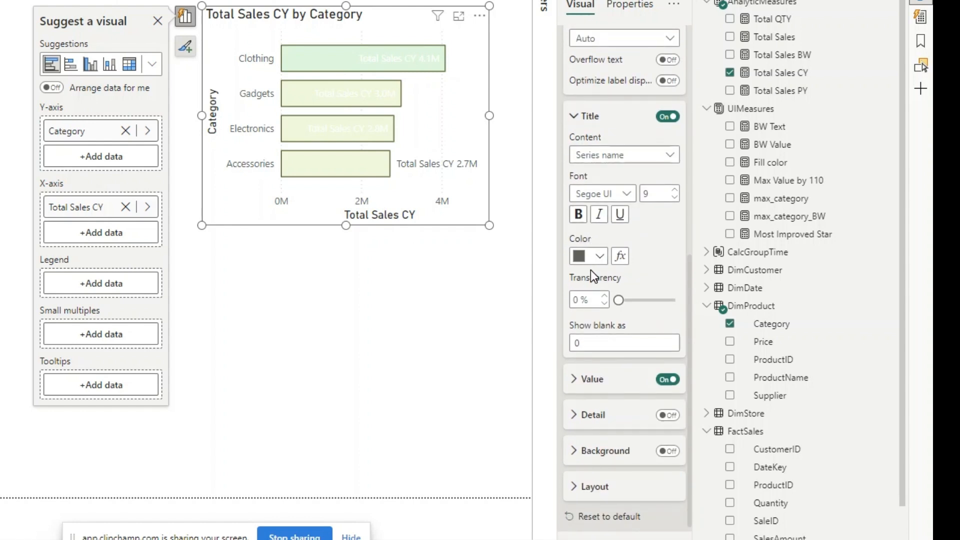
{"action": "left_click", "coordinate": [619, 159]}
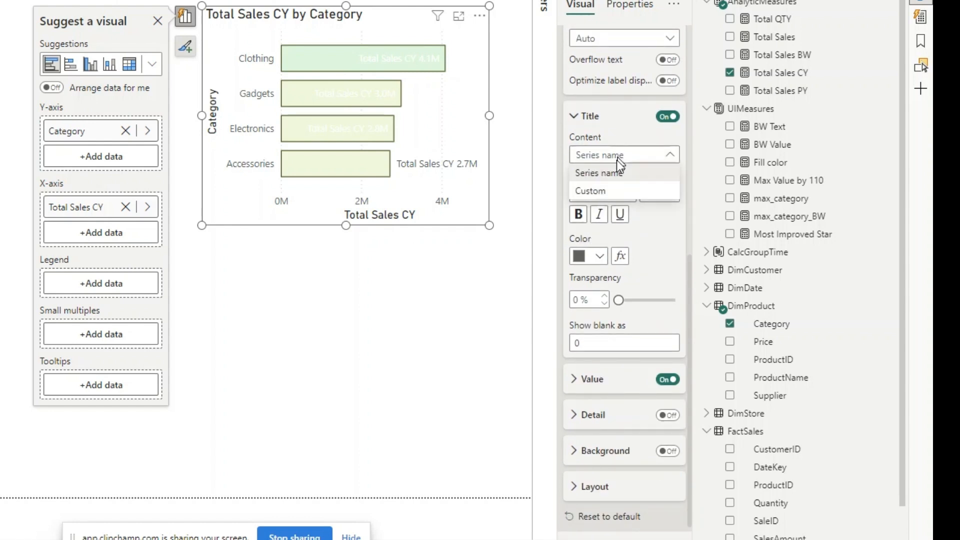
{"action": "left_click", "coordinate": [614, 190]}
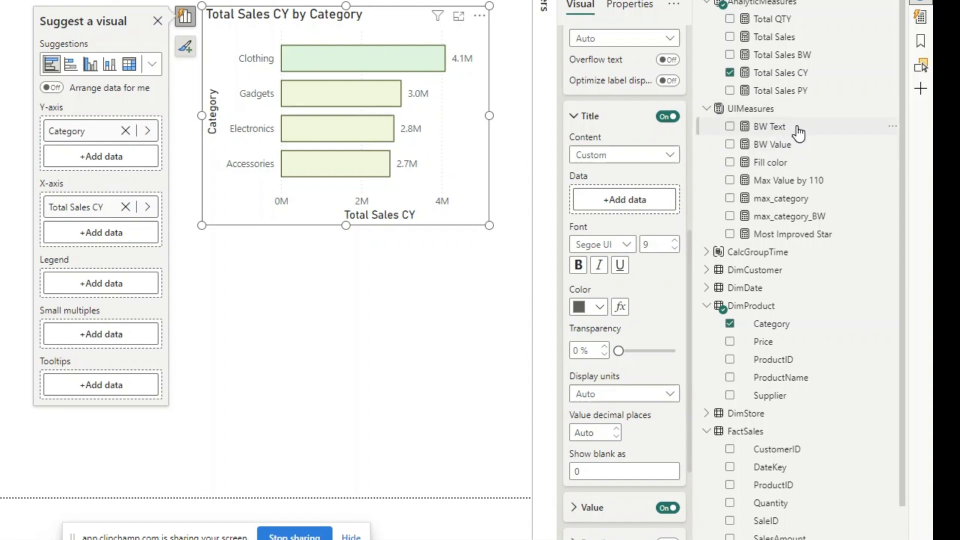
{"action": "left_click_drag", "start_coordinate": [798, 144], "coordinate": [635, 206]}
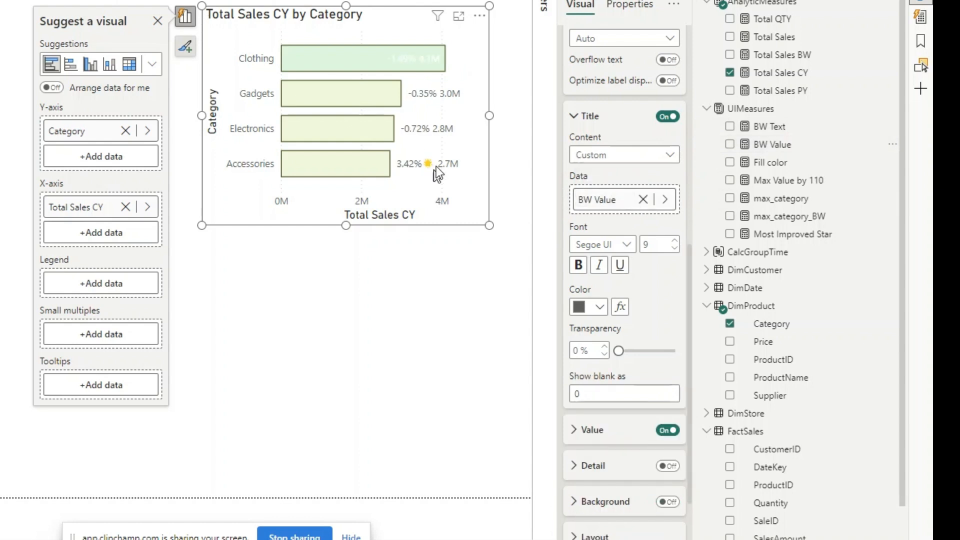
Step: Replace the data label's value field with the BW Text measure
{"action": "scroll", "coordinate": [620, 345], "scroll_direction": "down", "scroll_amount": 3}
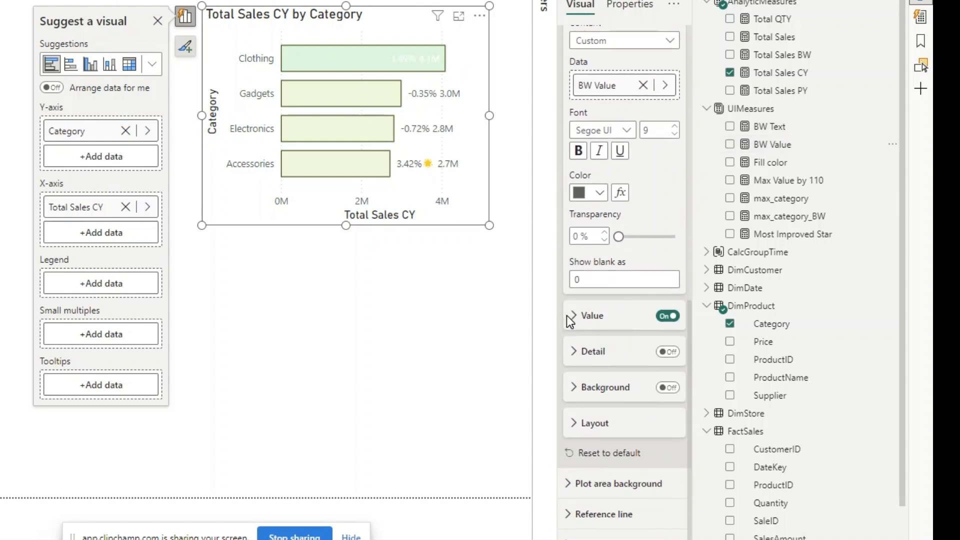
{"action": "left_click", "coordinate": [572, 316]}
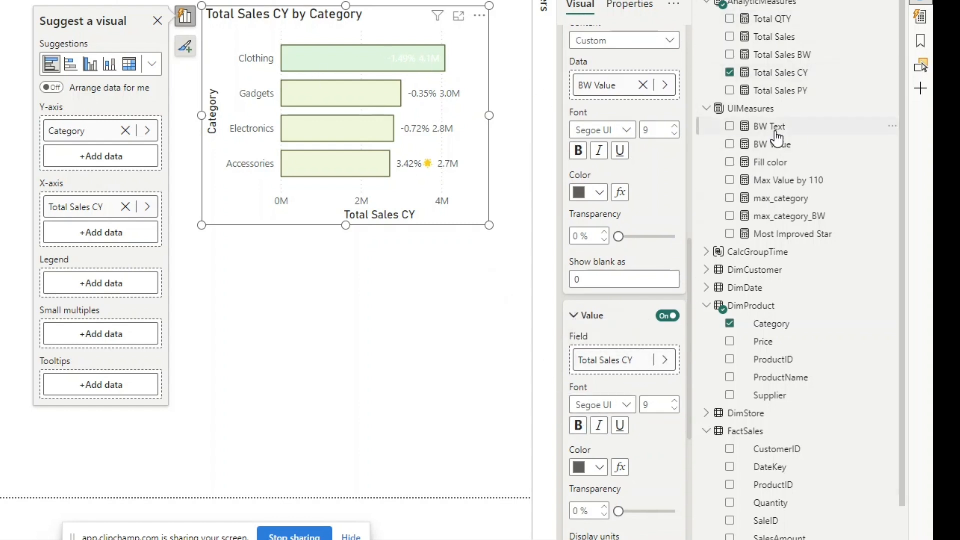
{"action": "left_click_drag", "start_coordinate": [770, 126], "coordinate": [633, 361]}
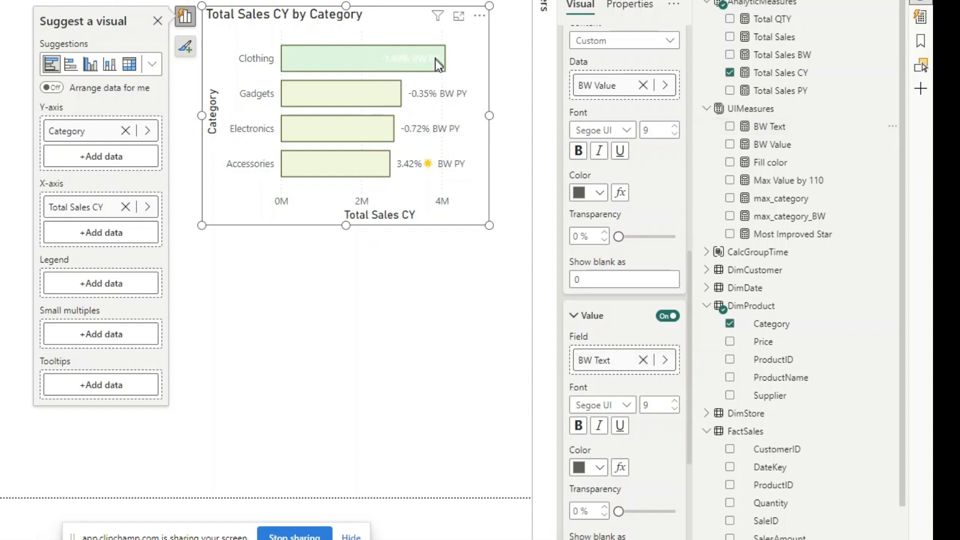
Step: Turn on the data label background and set the label layout to Multi-line
{"action": "scroll", "coordinate": [616, 376], "scroll_direction": "down", "scroll_amount": 5}
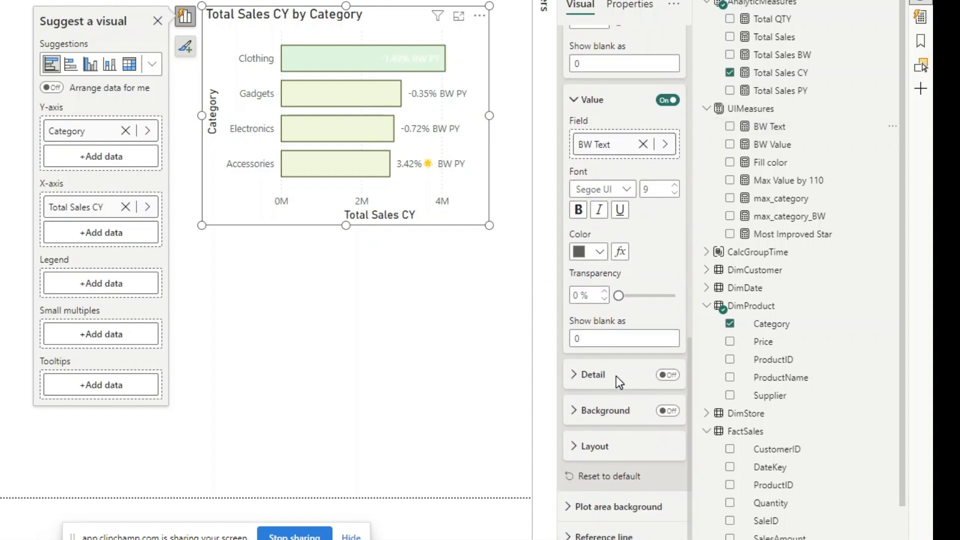
{"action": "left_click", "coordinate": [673, 389]}
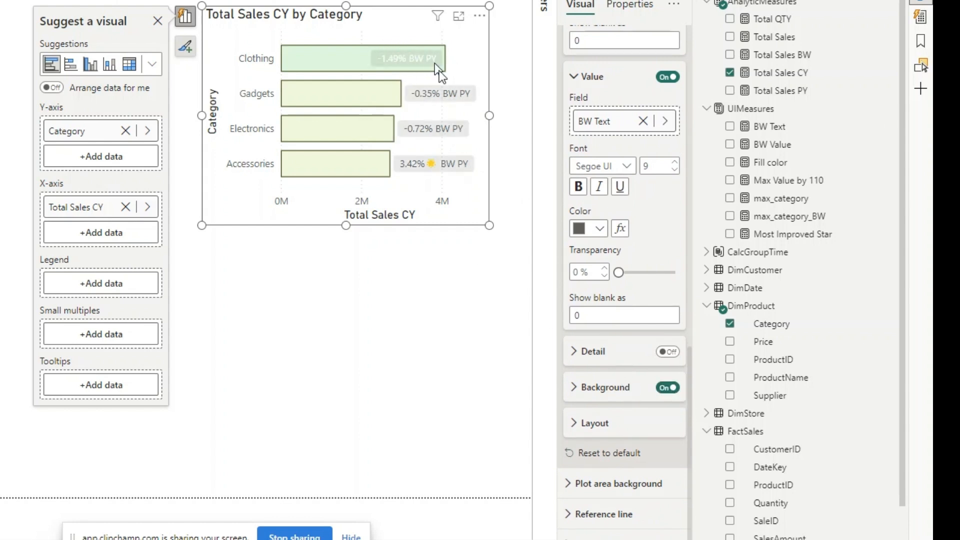
{"action": "left_click", "coordinate": [576, 424]}
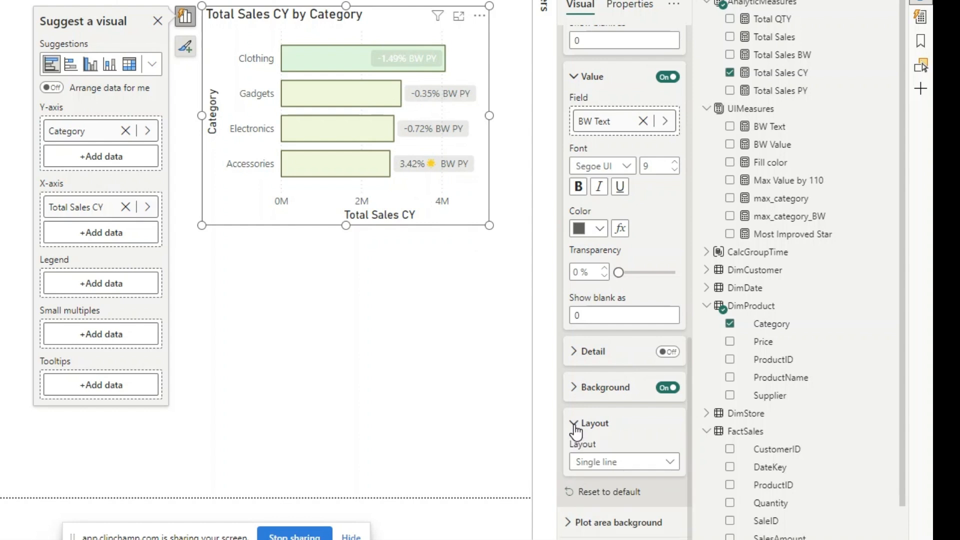
{"action": "scroll", "coordinate": [575, 425], "scroll_direction": "down", "scroll_amount": 1}
{"action": "left_click", "coordinate": [615, 425]}
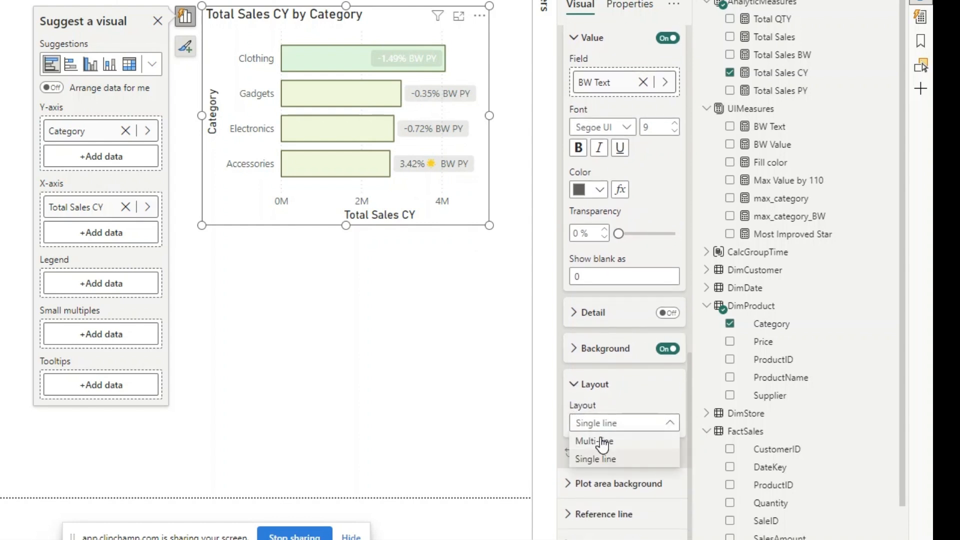
{"action": "left_click", "coordinate": [602, 441]}
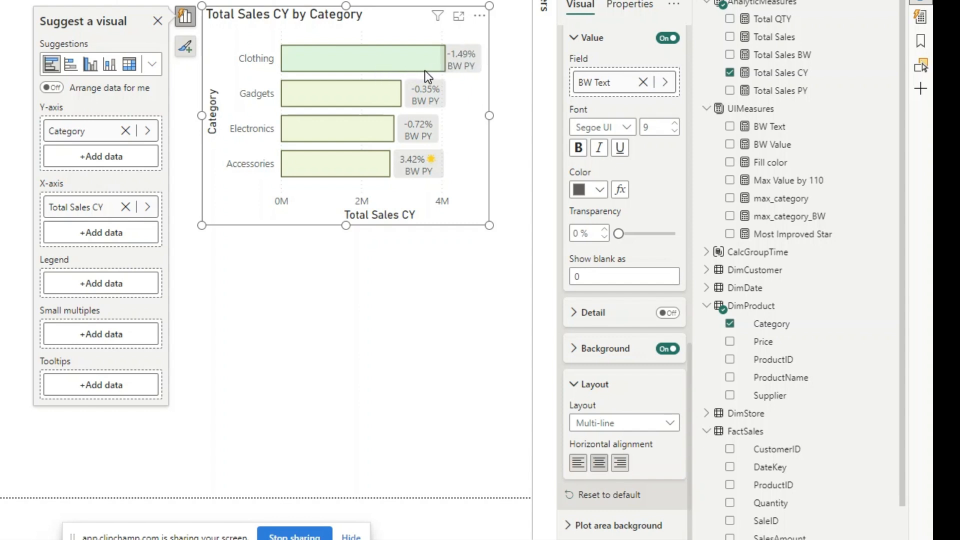
Step: Widen the bar chart on the report page
{"action": "left_click", "coordinate": [183, 122]}
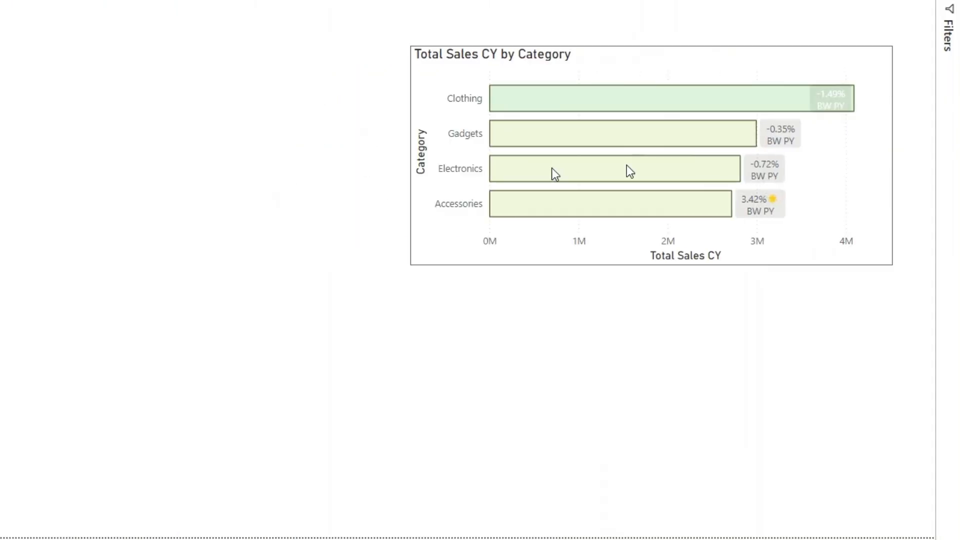
{"action": "left_click_drag", "start_coordinate": [626, 165], "coordinate": [481, 165]}
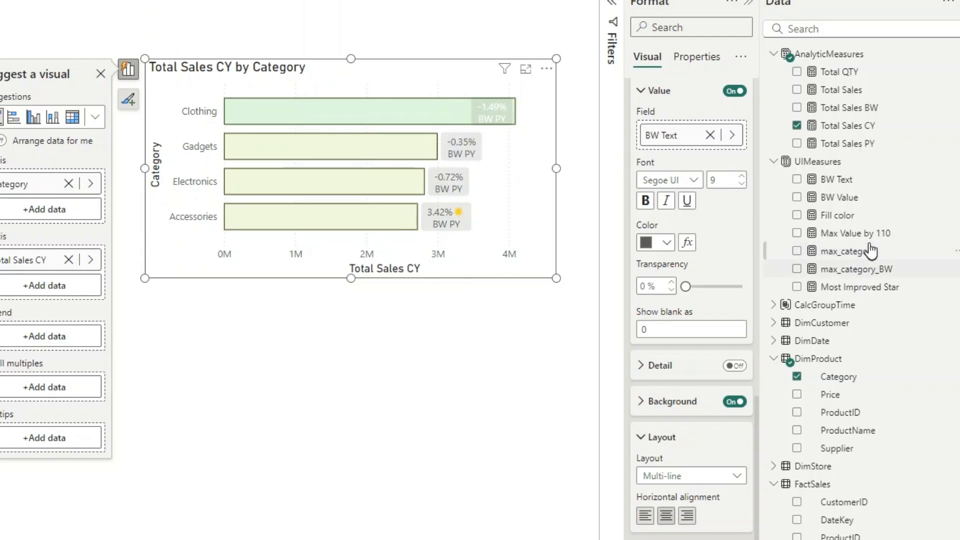
Step: Open the Max Value by 110 measure and examine how its formula multiplies the highest category sales
{"action": "left_click", "coordinate": [856, 233]}
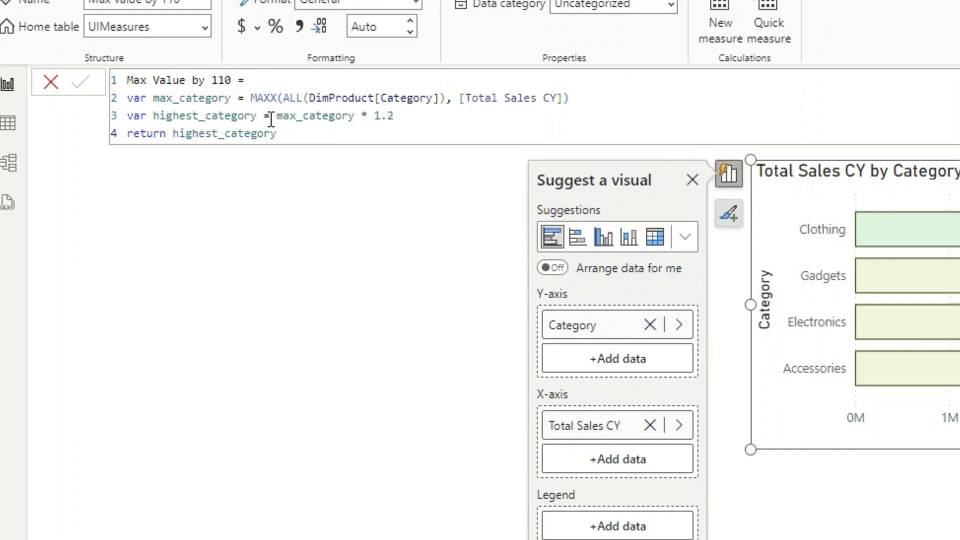
{"action": "left_click_drag", "start_coordinate": [276, 116], "coordinate": [355, 115]}
{"action": "double_click", "coordinate": [378, 116]}
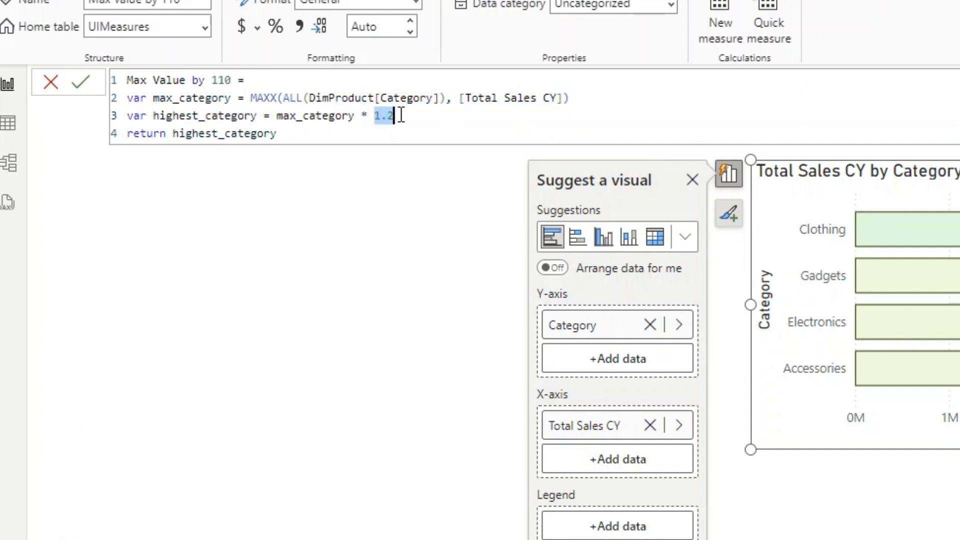
{"action": "left_click_drag", "start_coordinate": [365, 132], "coordinate": [194, 139]}
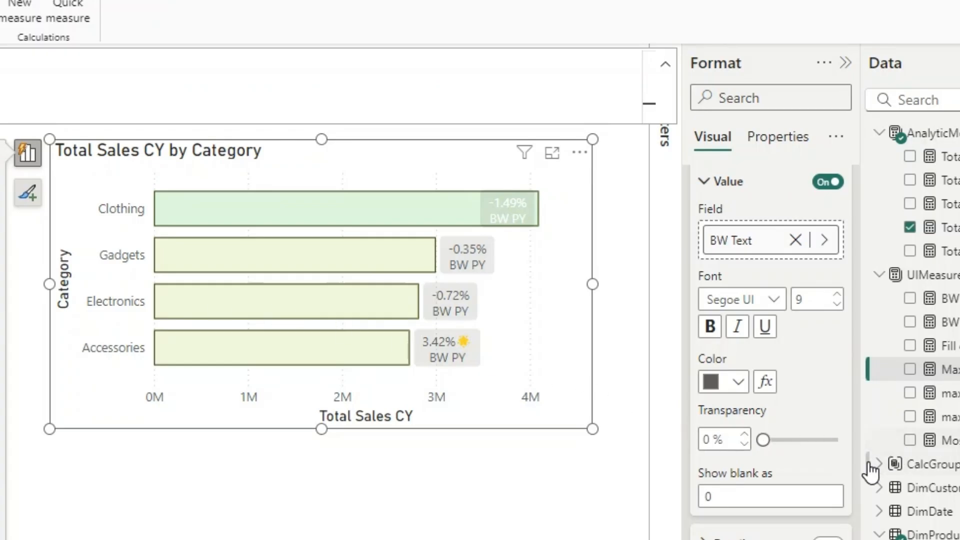
Step: Base the X-axis range maximum on the field value of the Max Value by 110 measure in UIMeasures
{"action": "scroll", "coordinate": [823, 478], "scroll_direction": "up", "scroll_amount": 1}
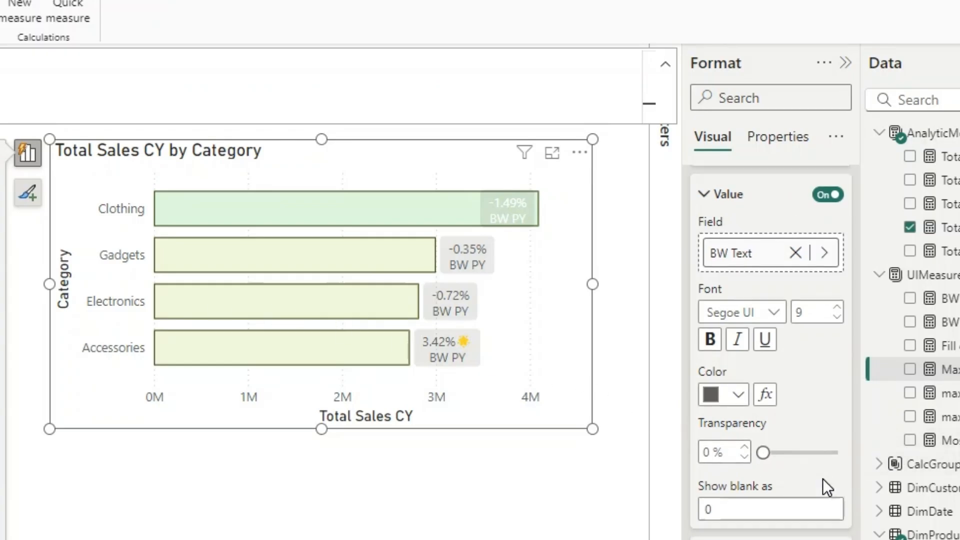
{"action": "scroll", "coordinate": [824, 478], "scroll_direction": "up", "scroll_amount": 10}
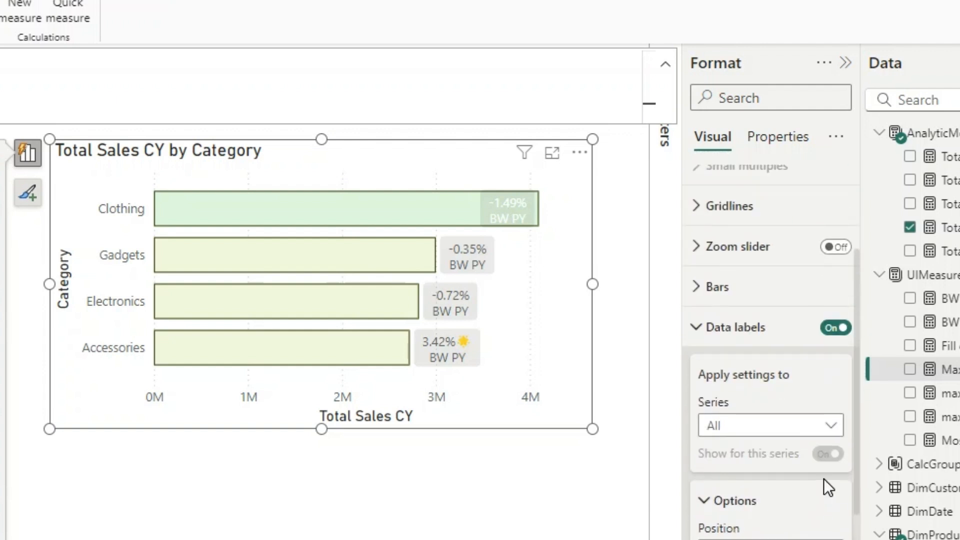
{"action": "scroll", "coordinate": [742, 361], "scroll_direction": "up", "scroll_amount": 5}
{"action": "right_click", "coordinate": [743, 386]}
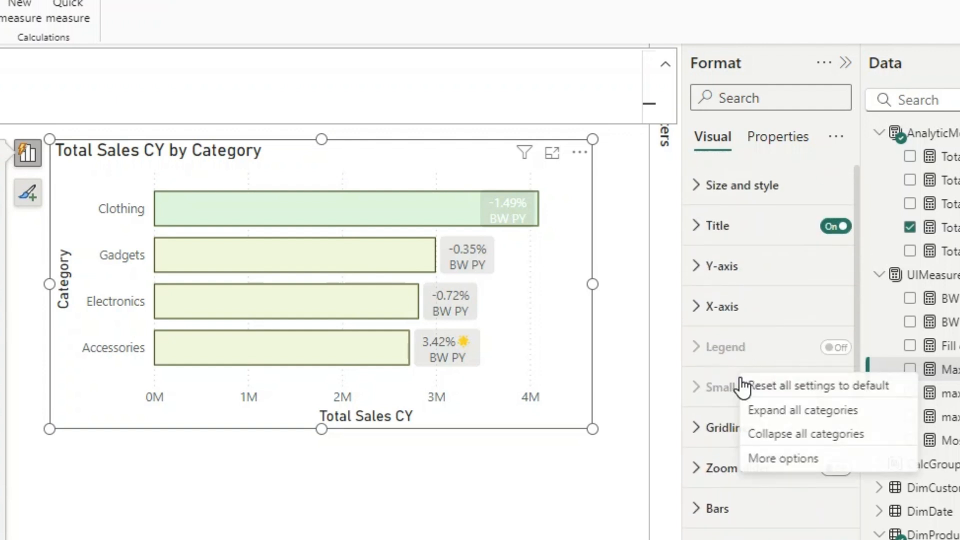
{"action": "left_click", "coordinate": [696, 307]}
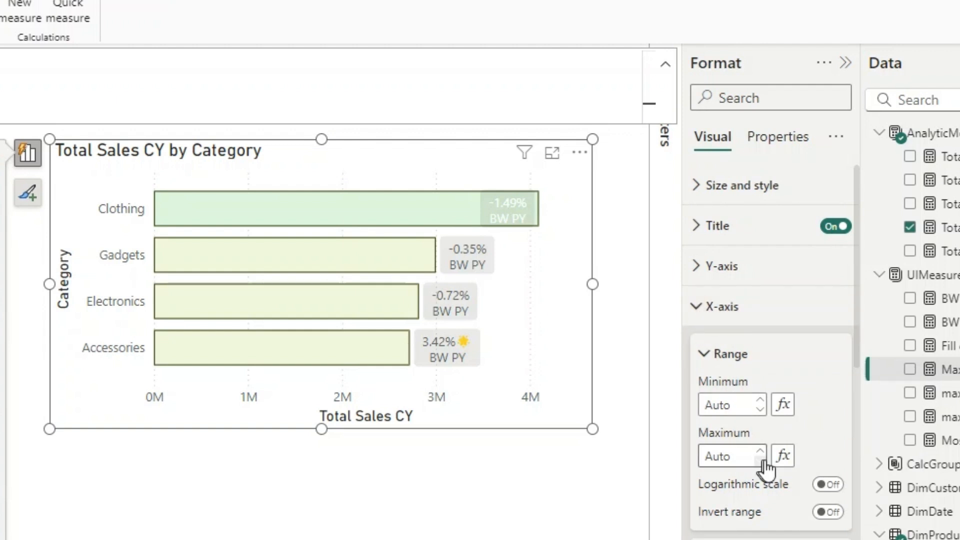
{"action": "left_click", "coordinate": [783, 456]}
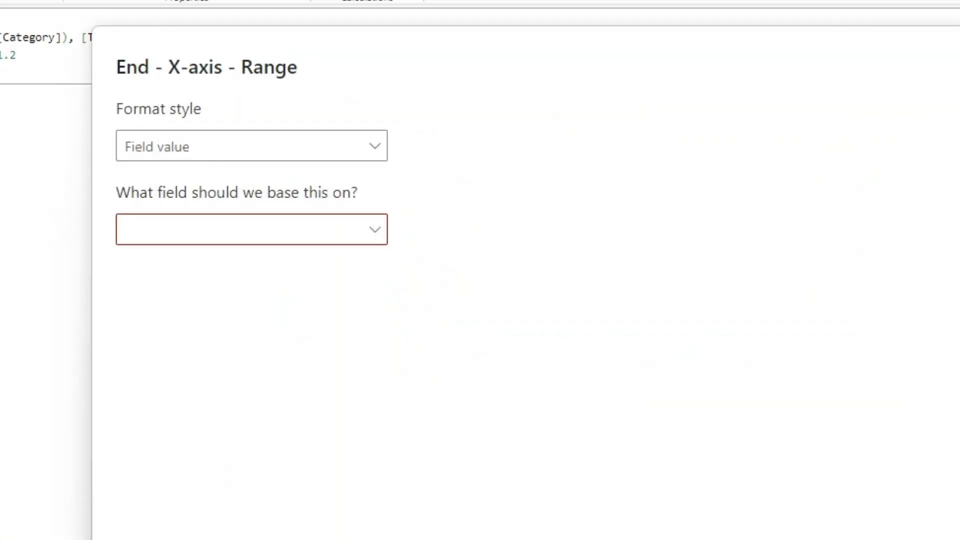
{"action": "left_click", "coordinate": [355, 243]}
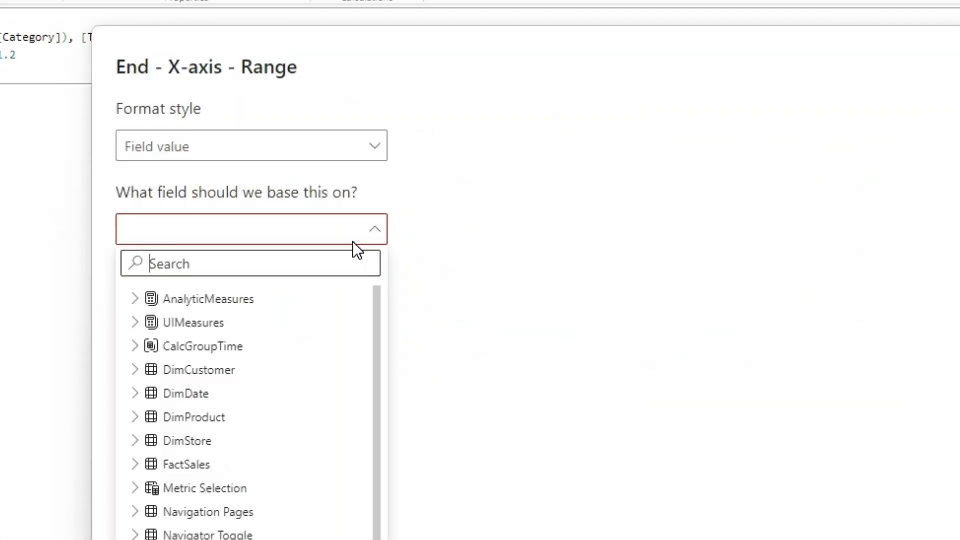
{"action": "left_click", "coordinate": [148, 326]}
{"action": "left_click", "coordinate": [194, 415]}
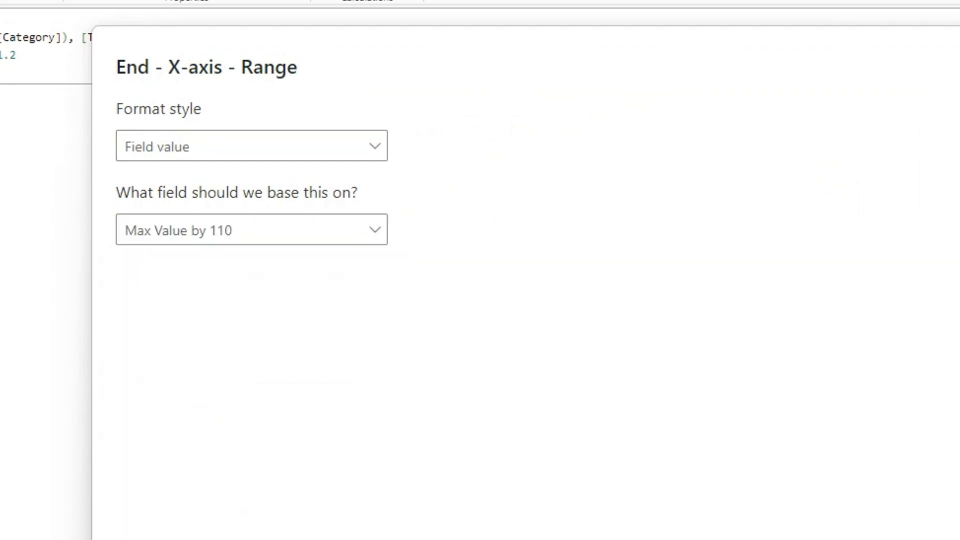
{"action": "key", "text": "Return"}
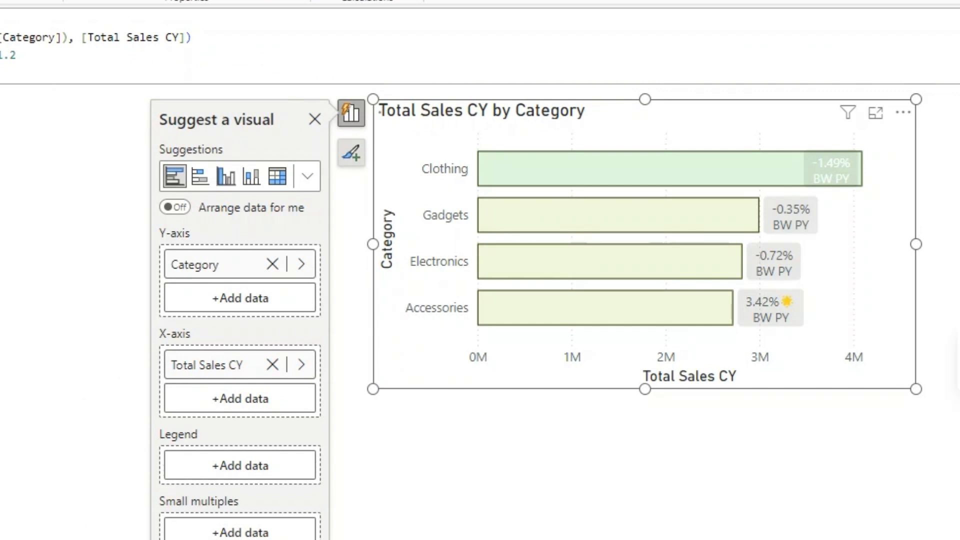